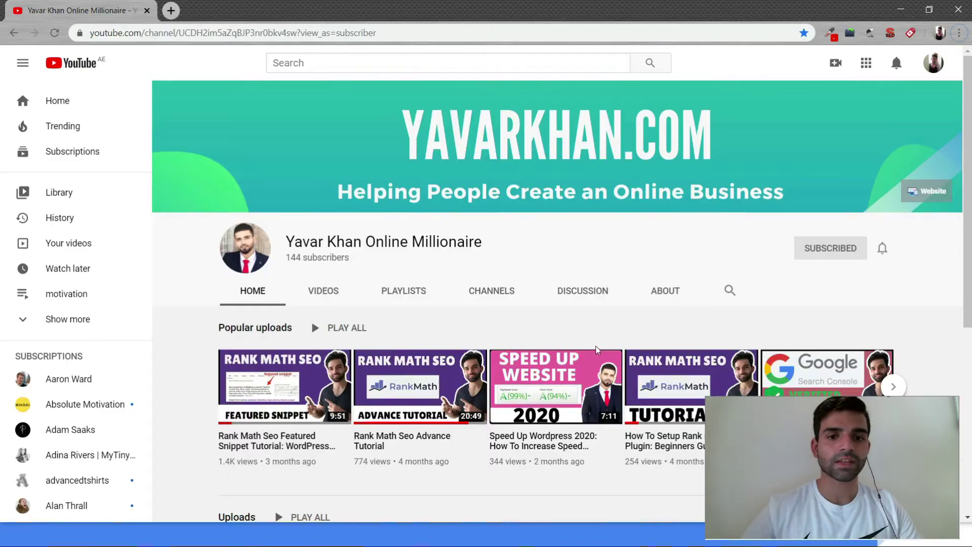
# Open the site's front page in a new browser tab from the admin bar
pyautogui.scroll(-1, 559, 330)
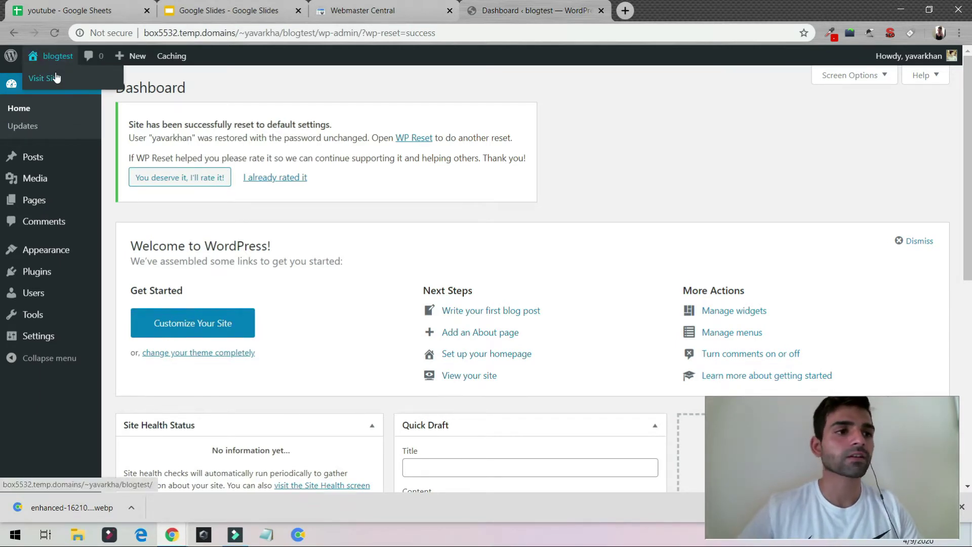
pyautogui.middleClick(55, 56)
pyautogui.click(678, 5)
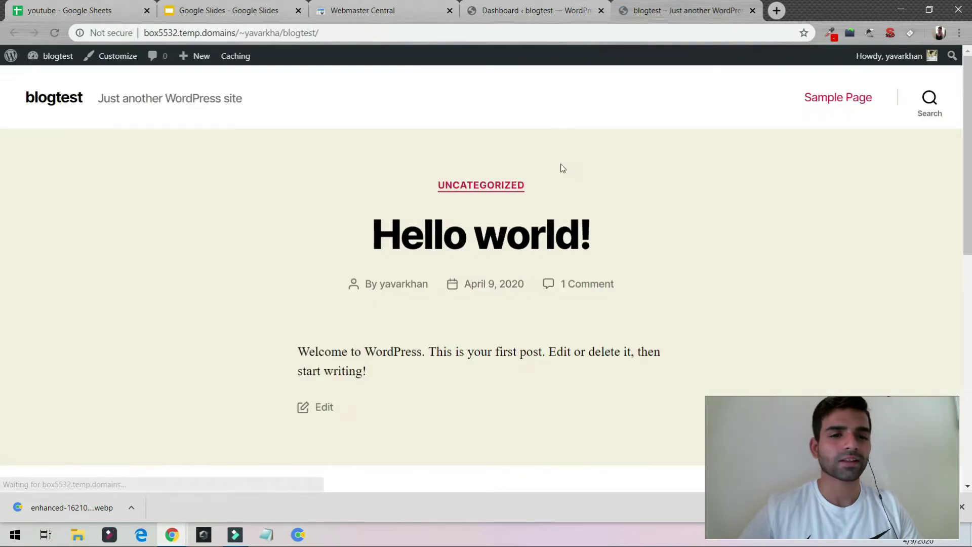
# Go to Appearance > Themes and bring up the Add New Theme page
pyautogui.click(540, 5)
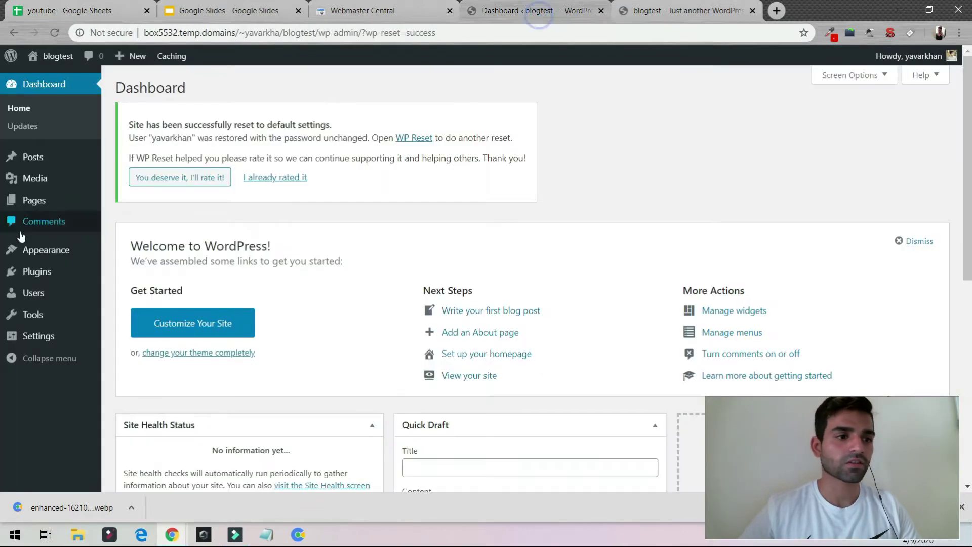
pyautogui.moveTo(45, 250)
pyautogui.click(155, 257)
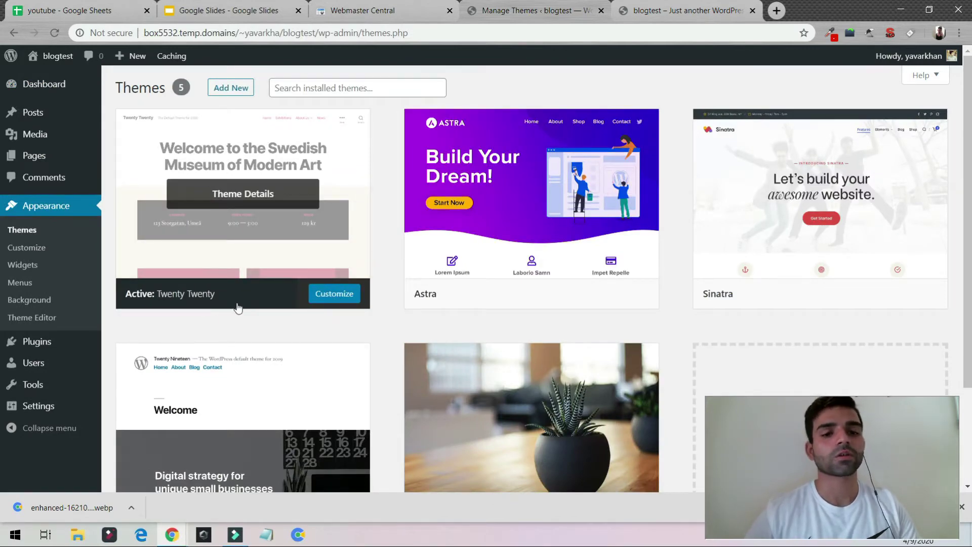
pyautogui.moveTo(509, 215)
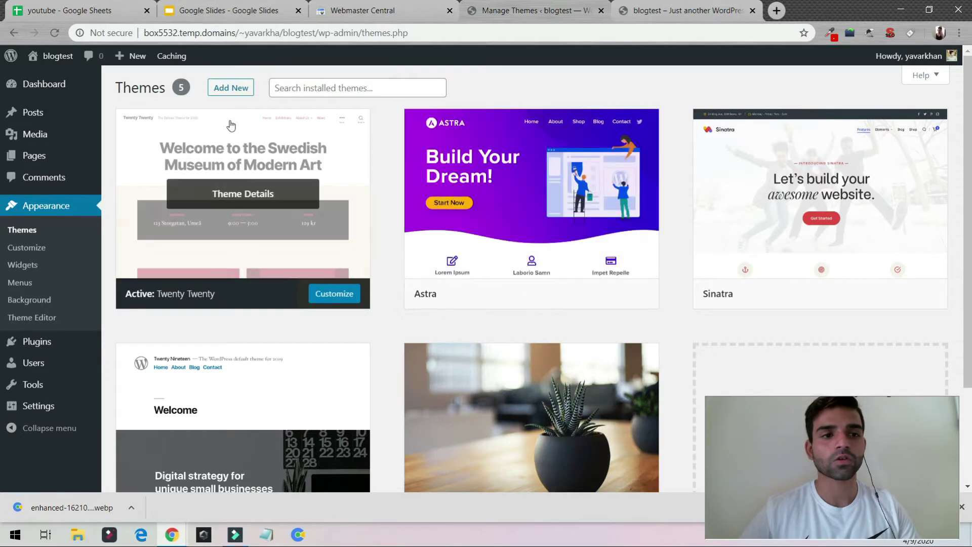
pyautogui.scroll(-3, 243, 183)
pyautogui.scroll(3, 238, 202)
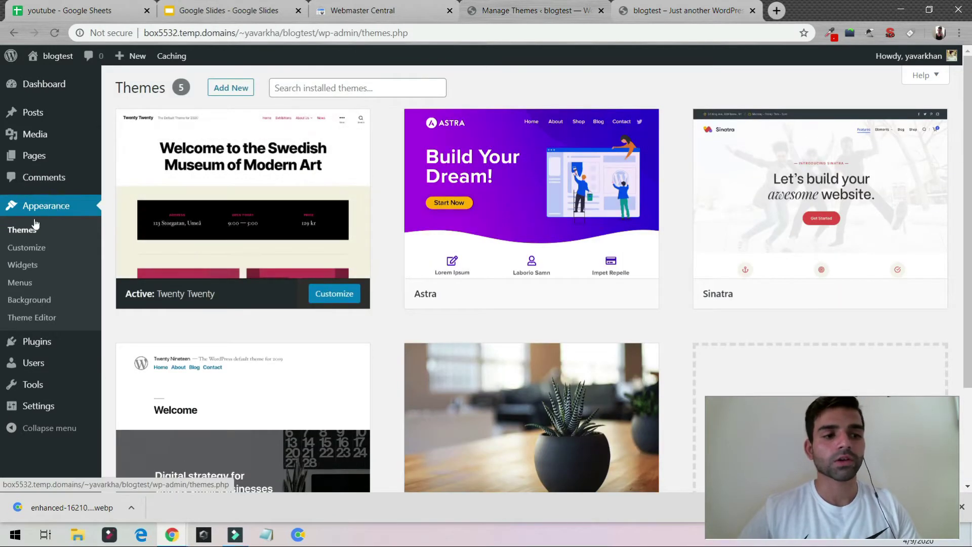
pyautogui.scroll(-3, 249, 245)
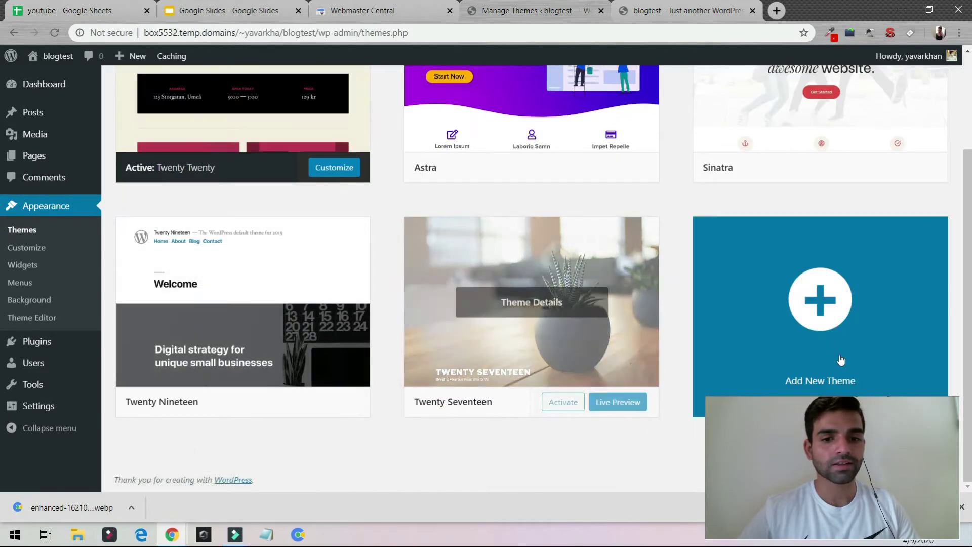
pyautogui.click(821, 309)
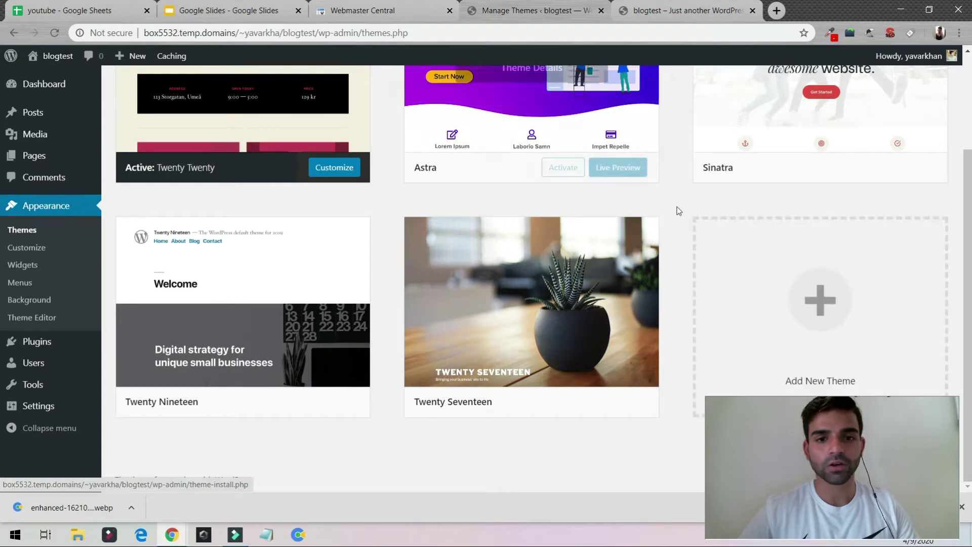
pyautogui.scroll(3, 557, 152)
pyautogui.scroll(-3, 812, 304)
pyautogui.click(811, 304)
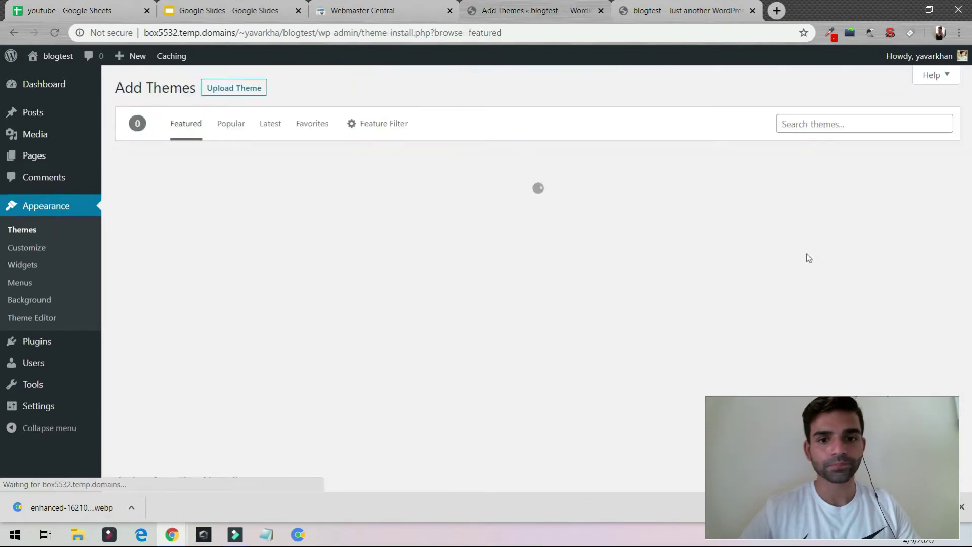
# Search the theme directory for 'astra' and activate the Astra theme
pyautogui.click(815, 124)
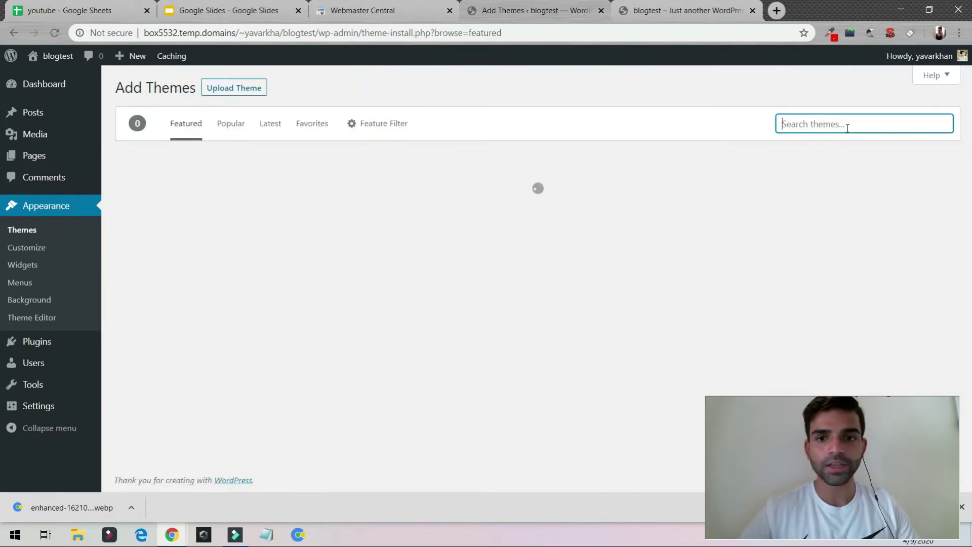
pyautogui.write('astra')
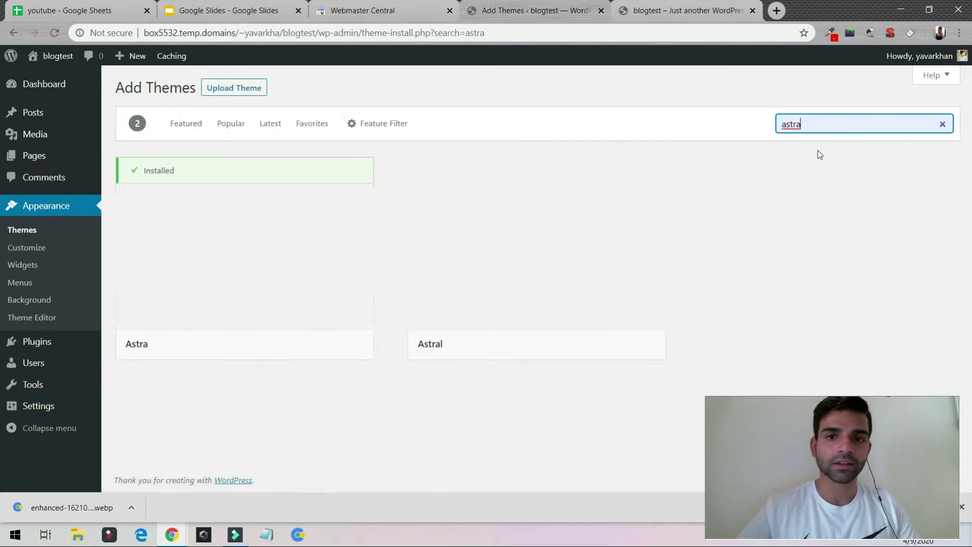
pyautogui.moveTo(343, 253)
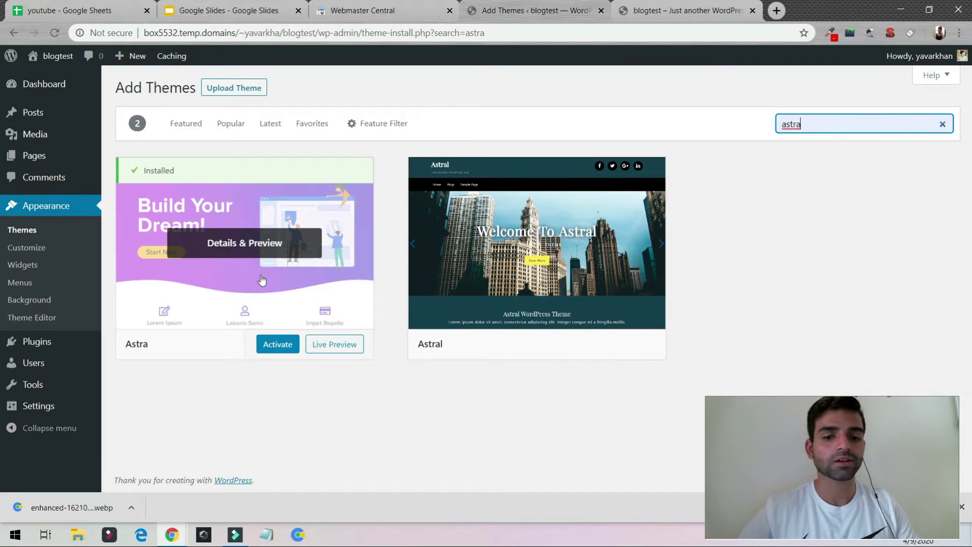
pyautogui.click(283, 346)
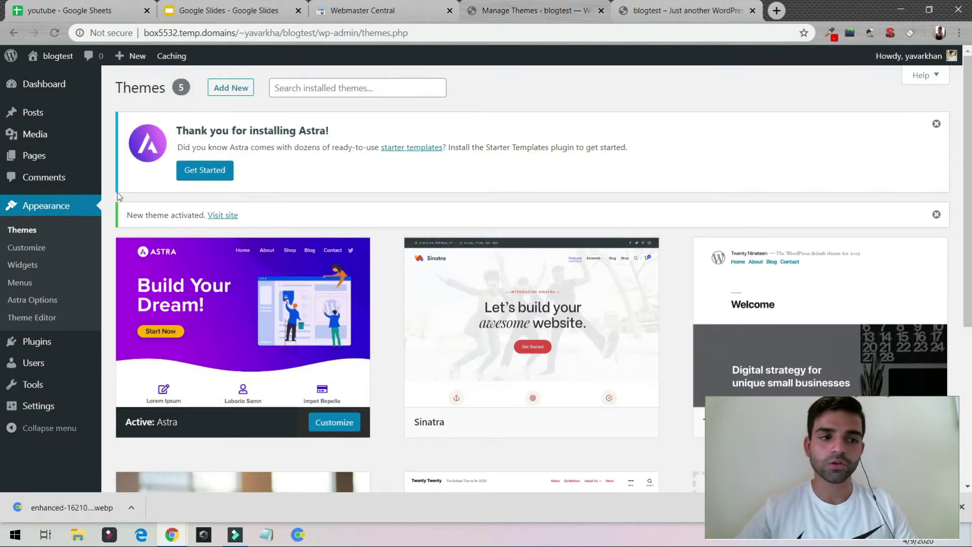
# Open the live site in a new tab to view the Astra layout
pyautogui.moveTo(56, 56)
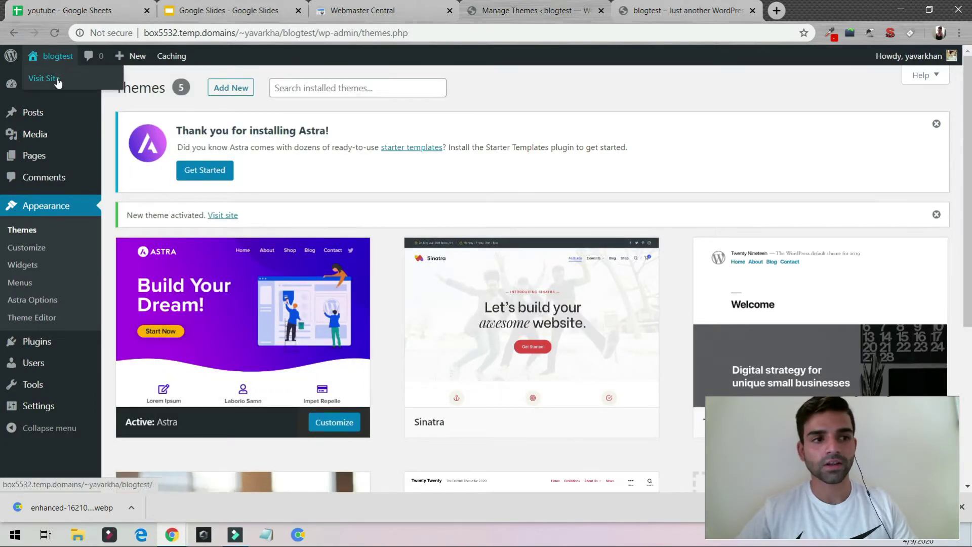
pyautogui.middleClick(88, 84)
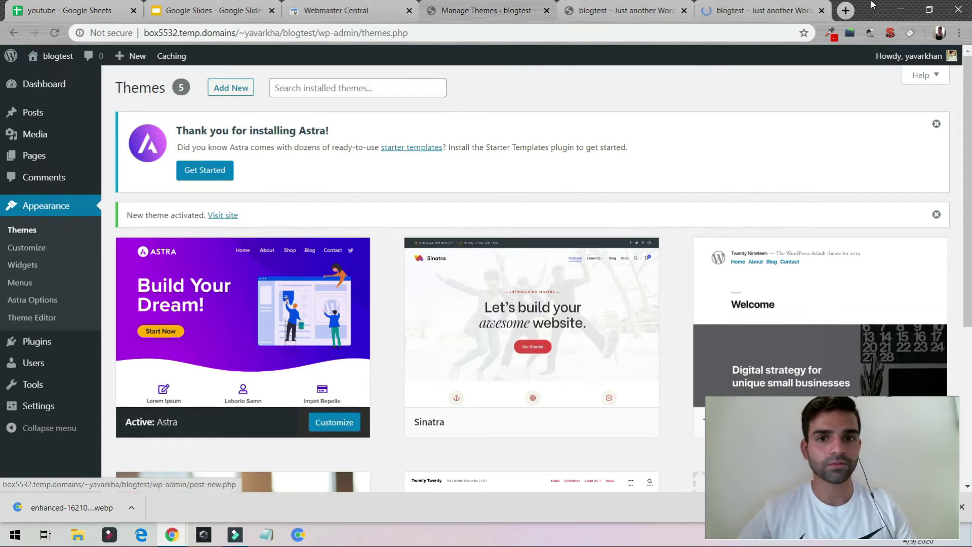
pyautogui.click(757, 13)
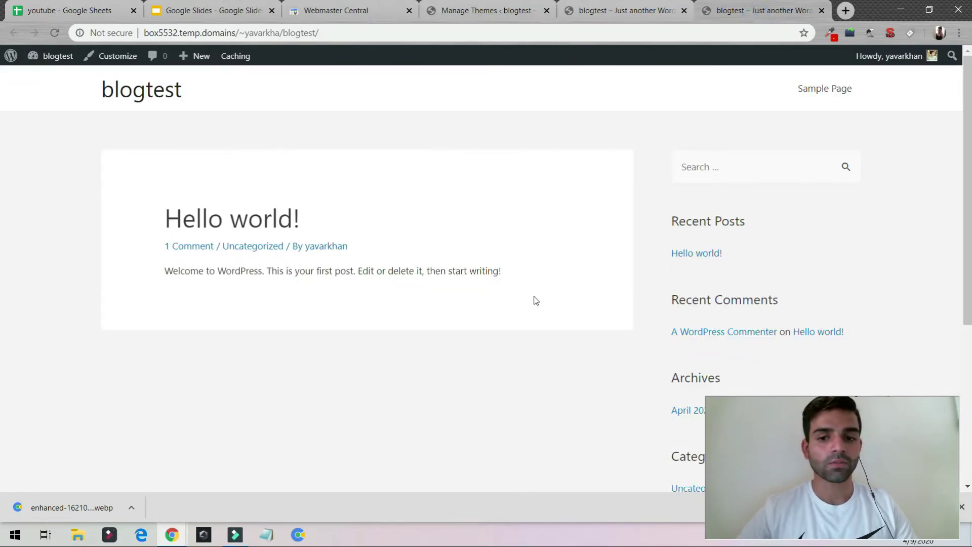
# Compare the old layout with the Astra layout, then return to the themes admin
pyautogui.click(614, 7)
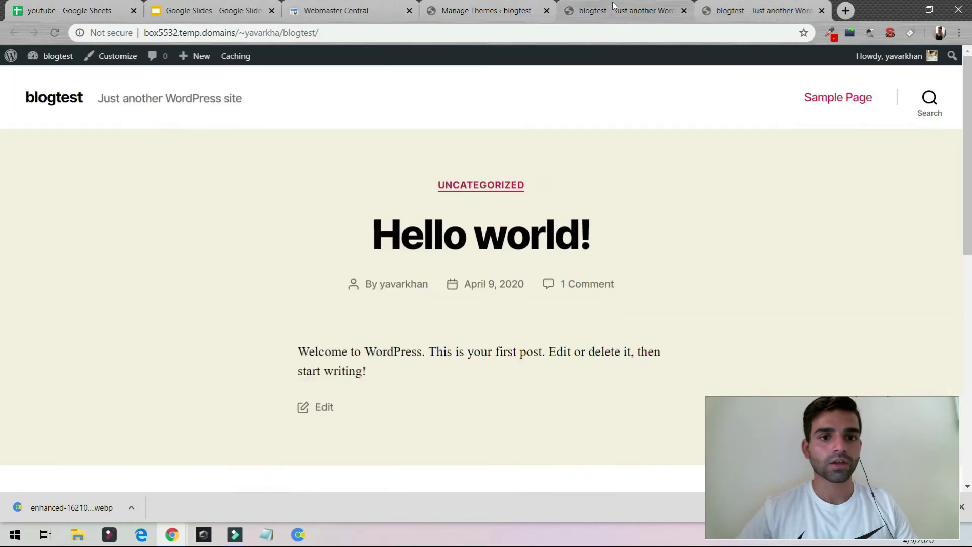
pyautogui.scroll(-10, 344, 193)
pyautogui.scroll(10, 357, 217)
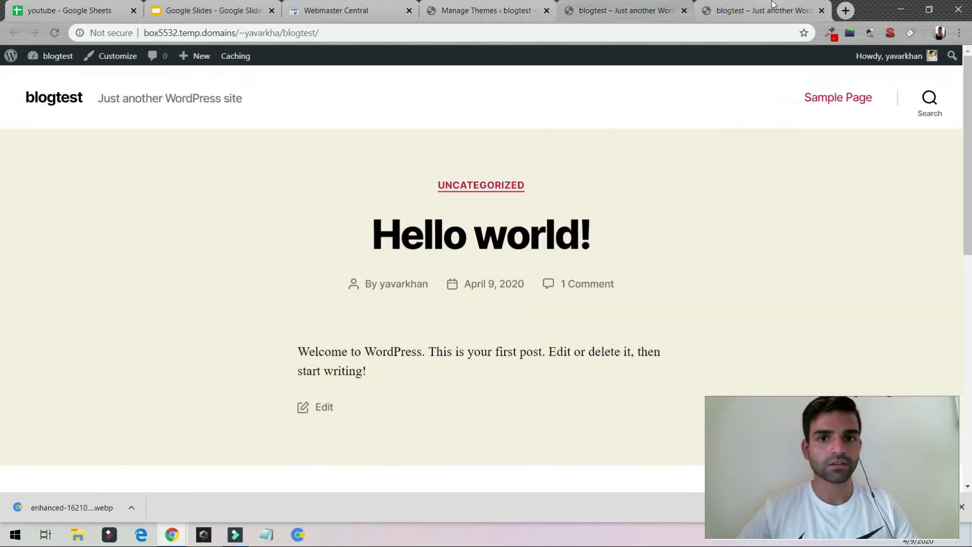
pyautogui.click(762, 11)
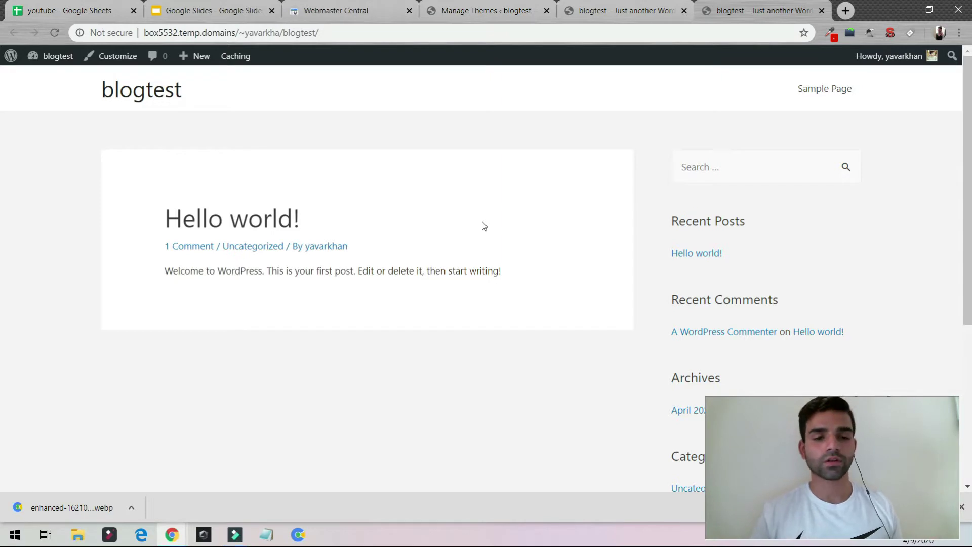
pyautogui.click(539, 5)
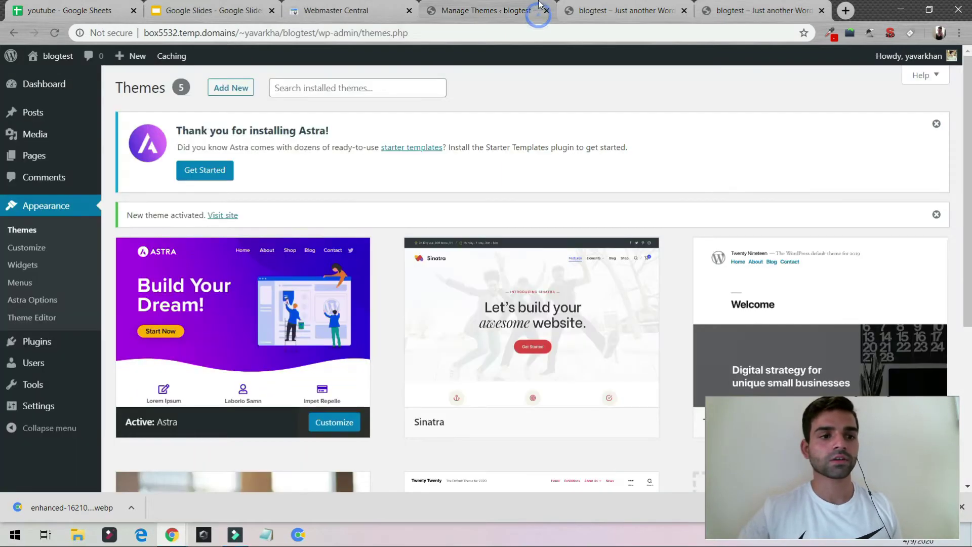
# Install the Starter Templates importer plugin from the Astra Options page
pyautogui.click(39, 301)
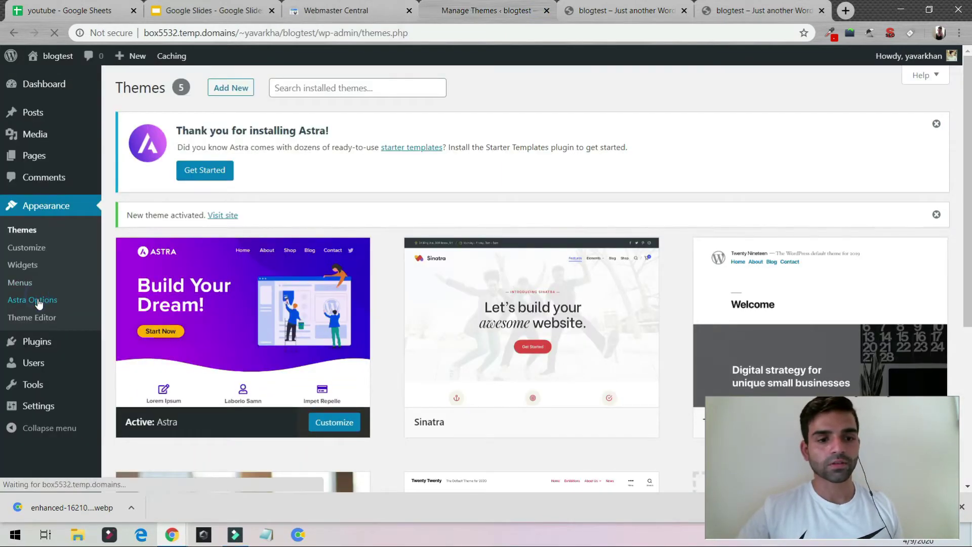
pyautogui.scroll(-3, 400, 238)
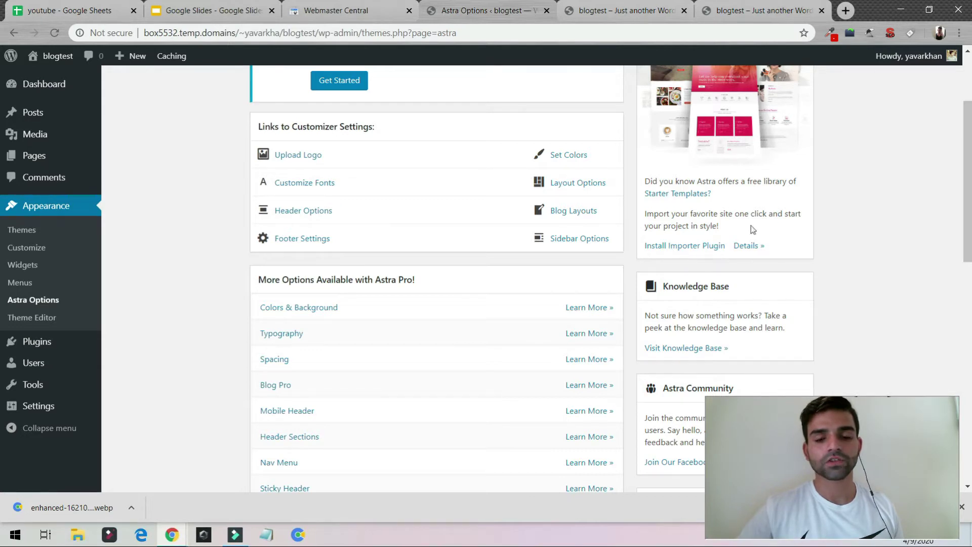
pyautogui.click(699, 247)
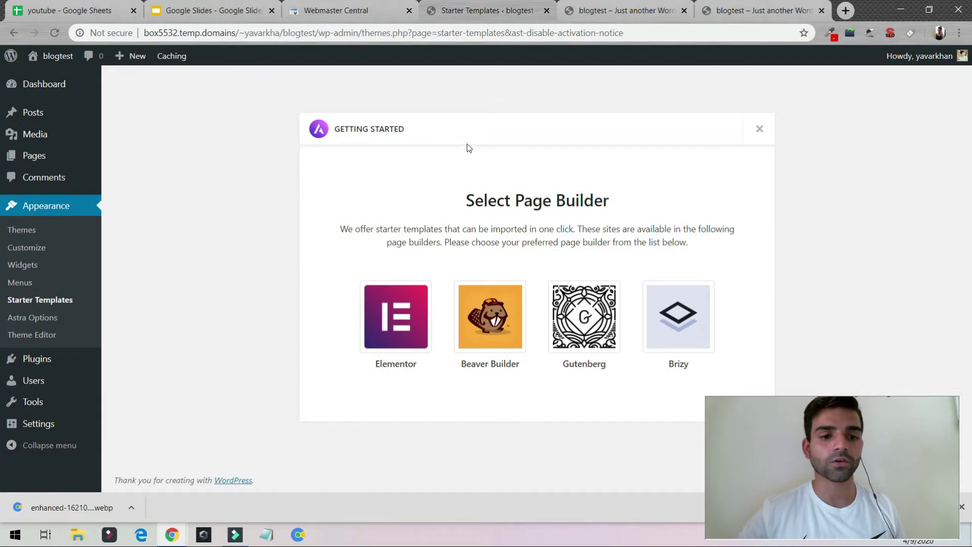
# Filter starter templates to free Blog templates and open Fashion Lifestyle Blog's details
pyautogui.moveTo(843, 409); pyautogui.dragTo(813, 311)
pyautogui.moveTo(751, 304); pyautogui.dragTo(748, 326)
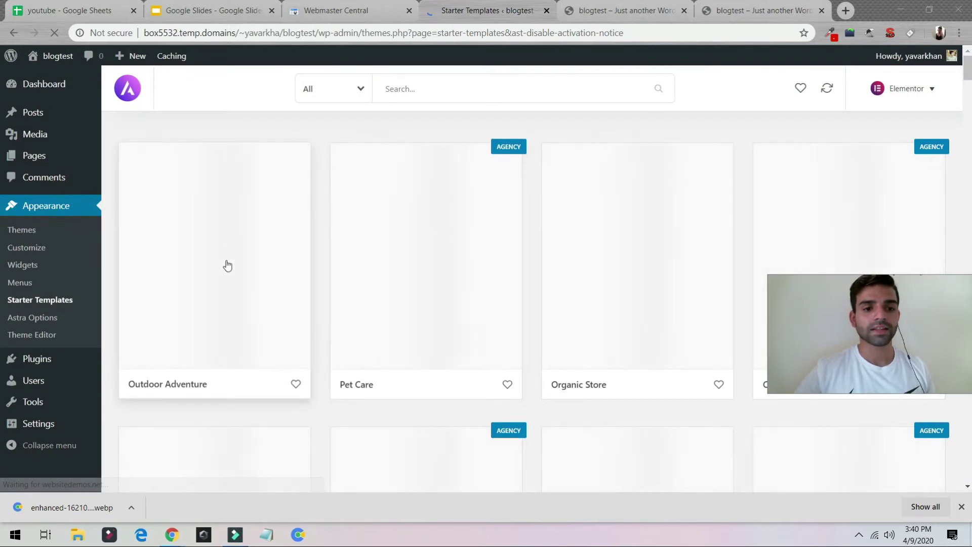
pyautogui.click(345, 95)
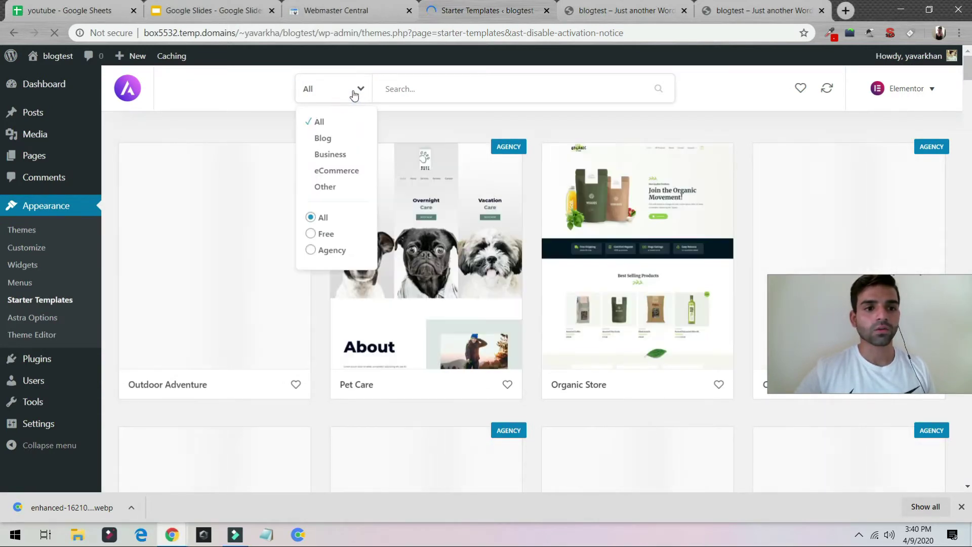
pyautogui.click(312, 234)
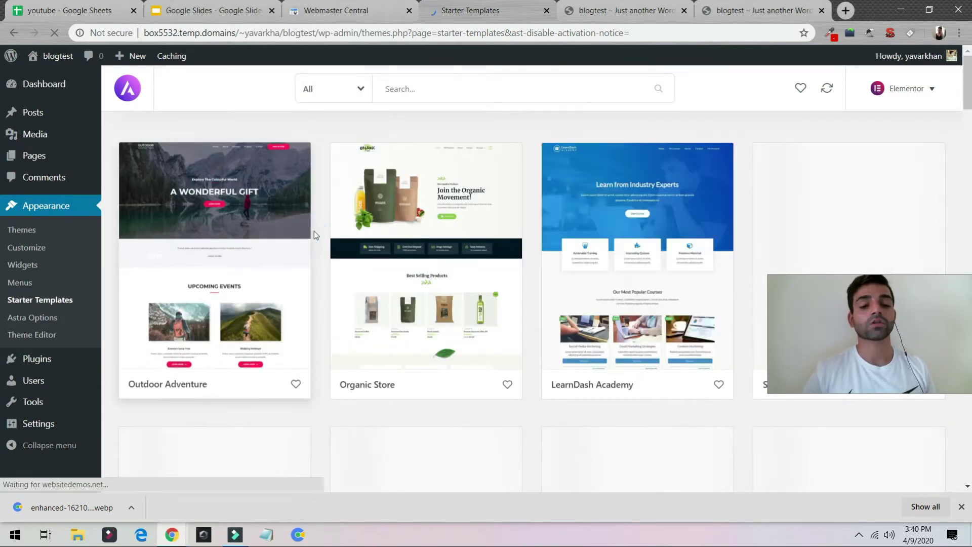
pyautogui.click(332, 88)
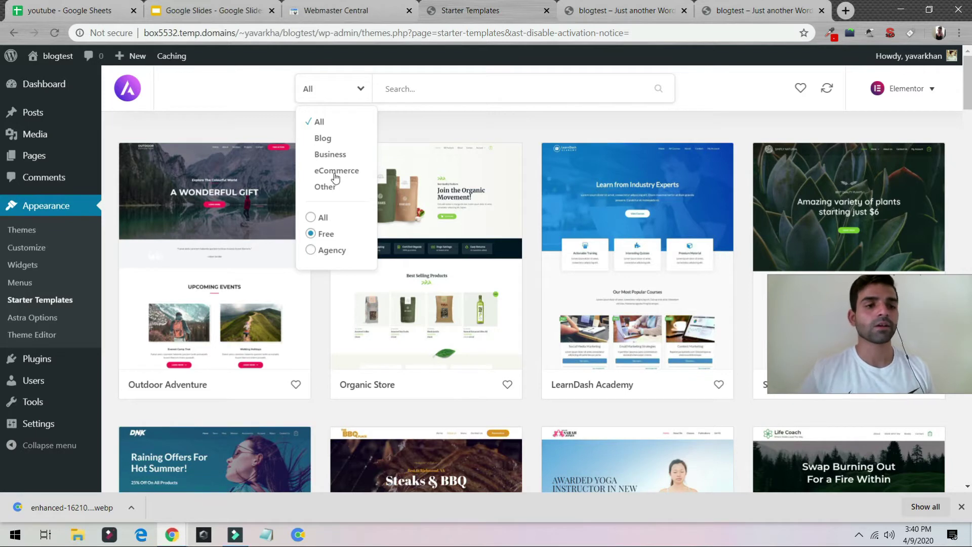
pyautogui.click(323, 139)
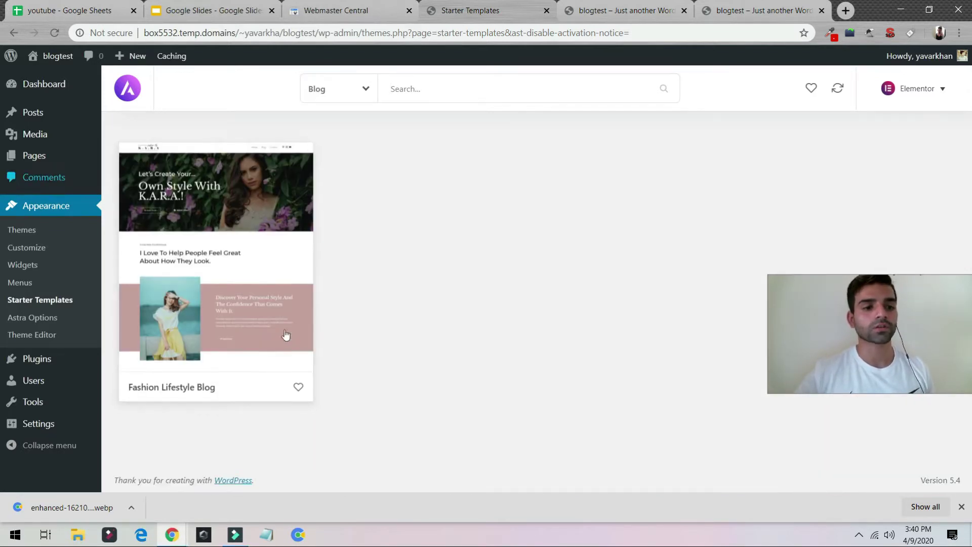
pyautogui.click(256, 233)
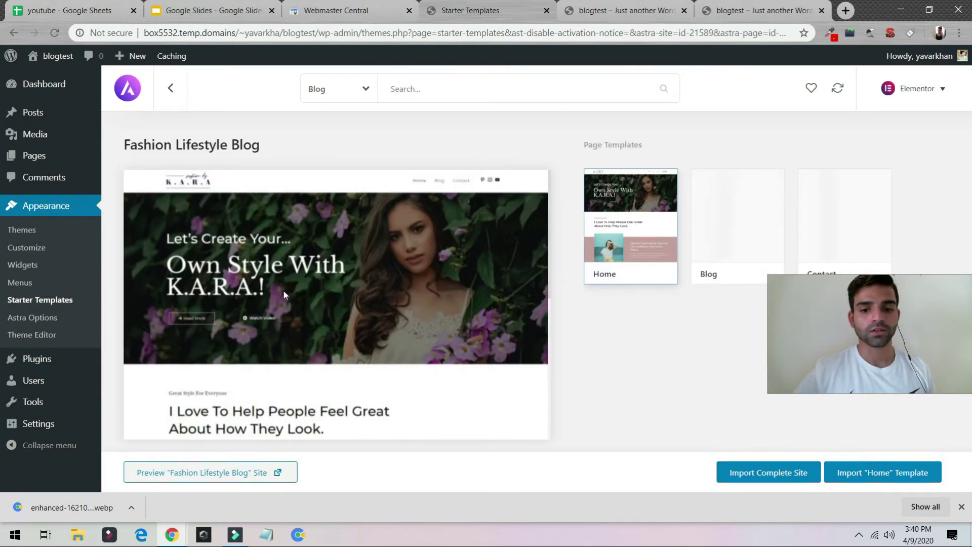
# Open the Fashion Lifestyle Blog demo in its own tab and start the complete-site import
pyautogui.scroll(-3, 283, 290)
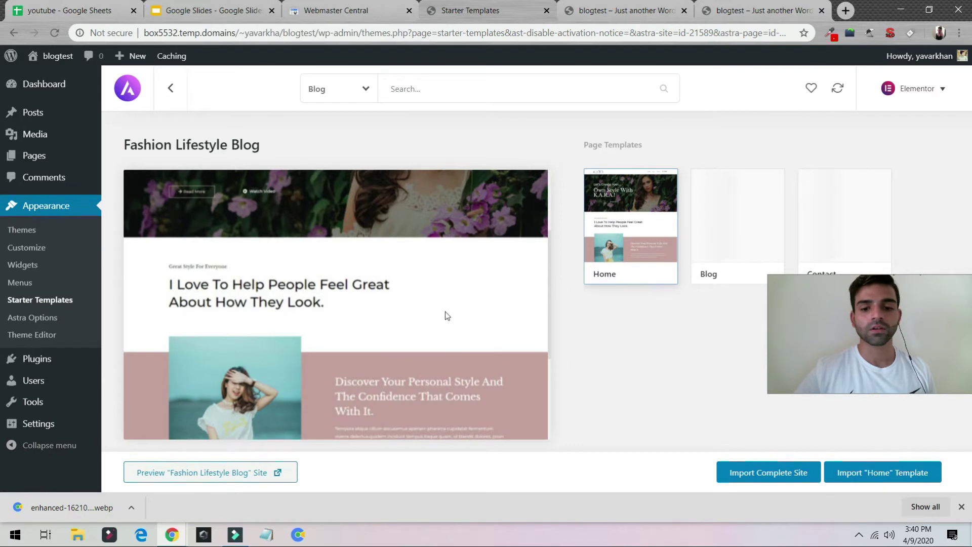
pyautogui.click(216, 476)
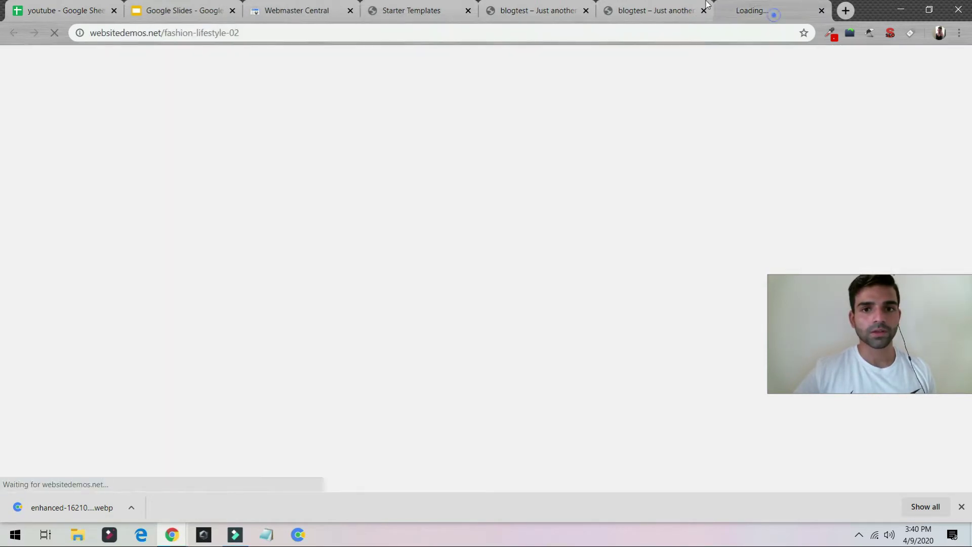
pyautogui.moveTo(706, 3); pyautogui.dragTo(648, 4)
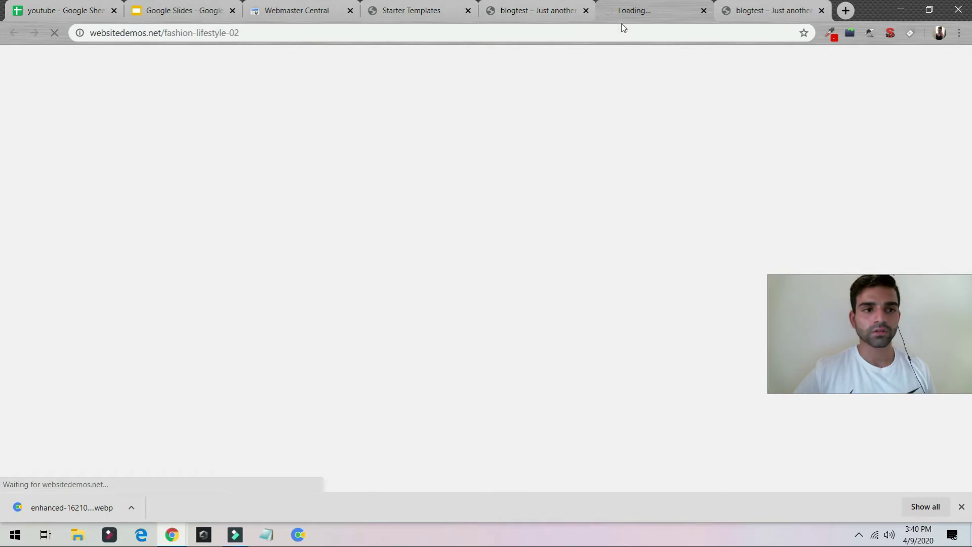
pyautogui.click(537, 10)
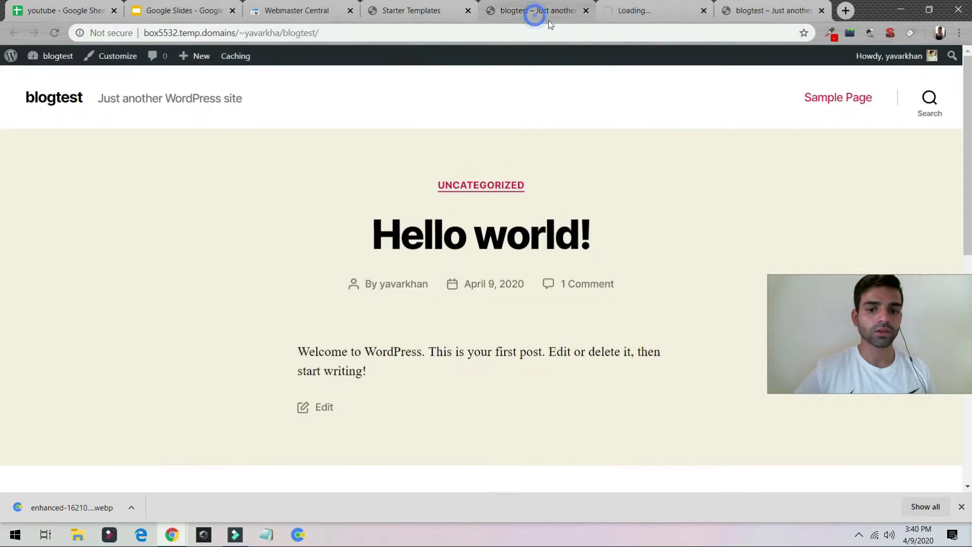
pyautogui.click(649, 9)
pyautogui.click(435, 6)
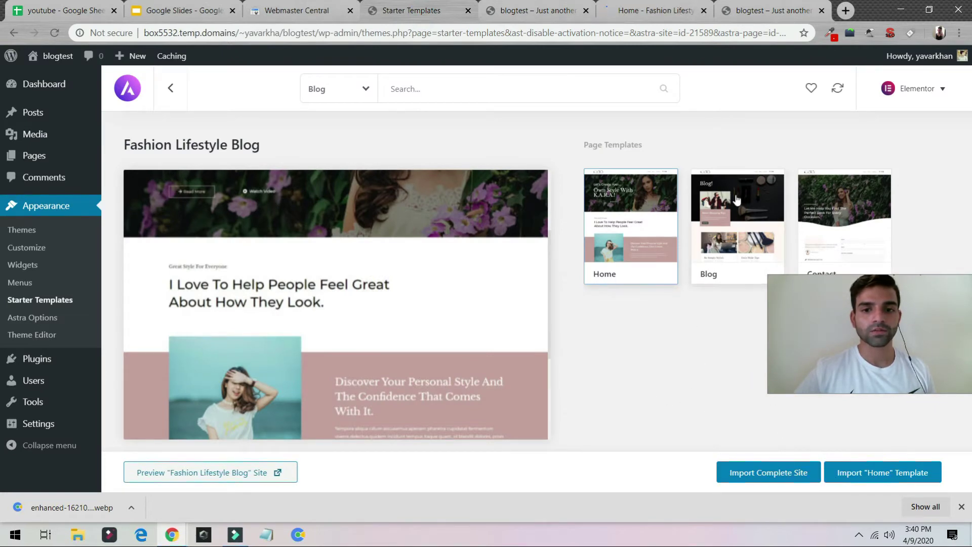
pyautogui.click(753, 473)
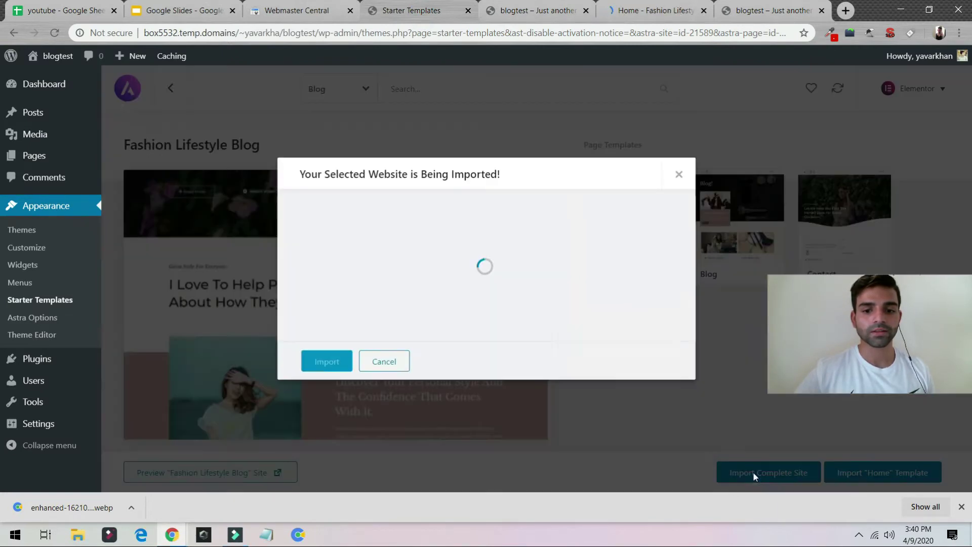
pyautogui.click(659, 6)
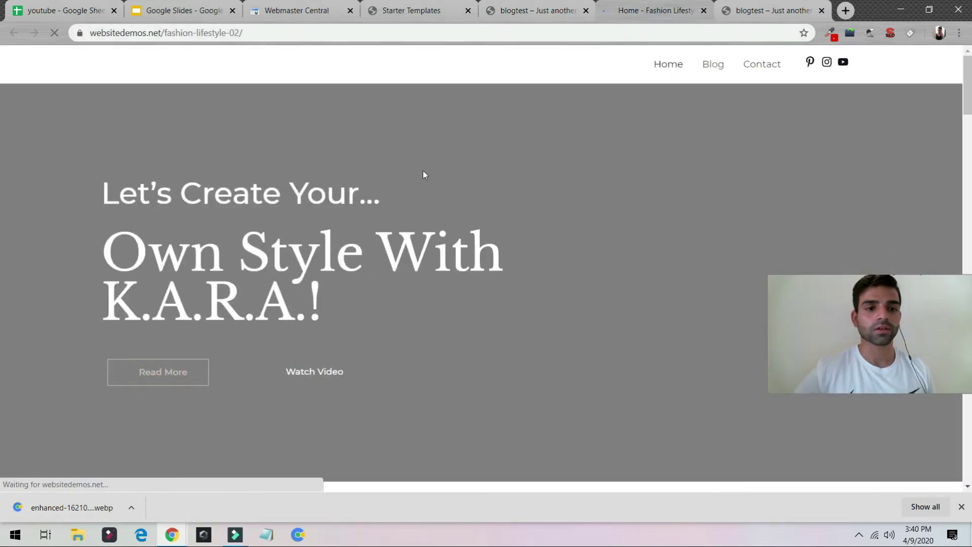
# Browse the demo's home and Blog pages, then go back to the blogtest front page
pyautogui.scroll(-15, 434, 191)
pyautogui.scroll(15, 445, 217)
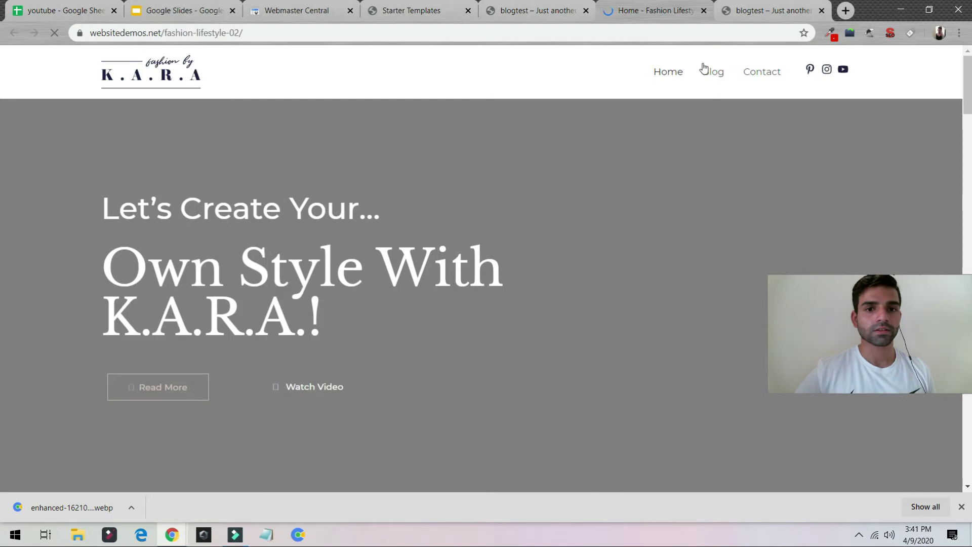
pyautogui.click(705, 70)
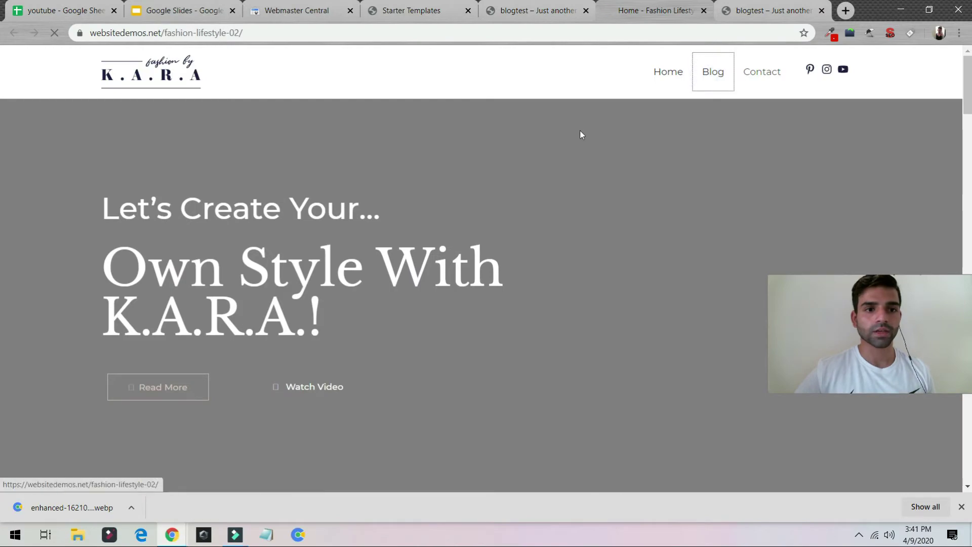
pyautogui.scroll(-5, 621, 187)
pyautogui.scroll(20, 621, 186)
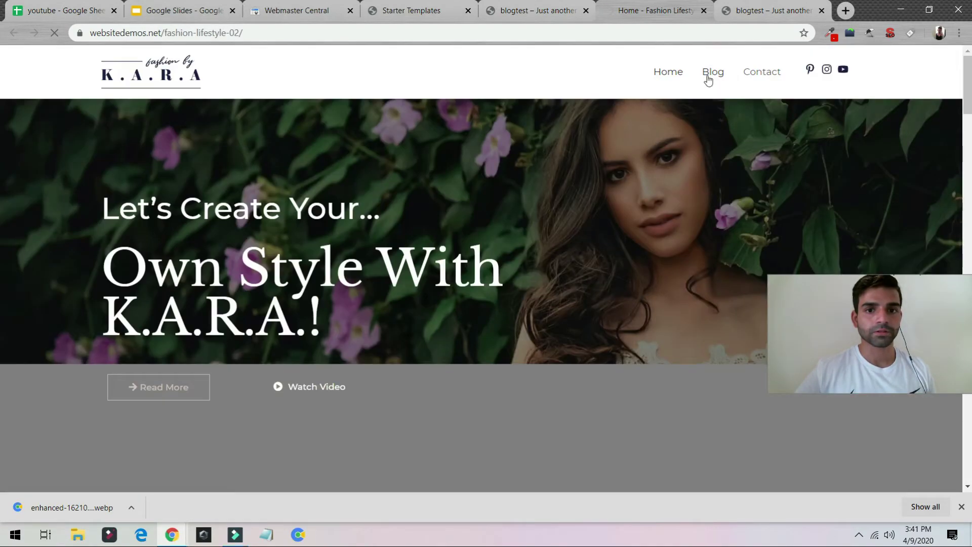
pyautogui.click(709, 73)
pyautogui.scroll(-10, 170, 144)
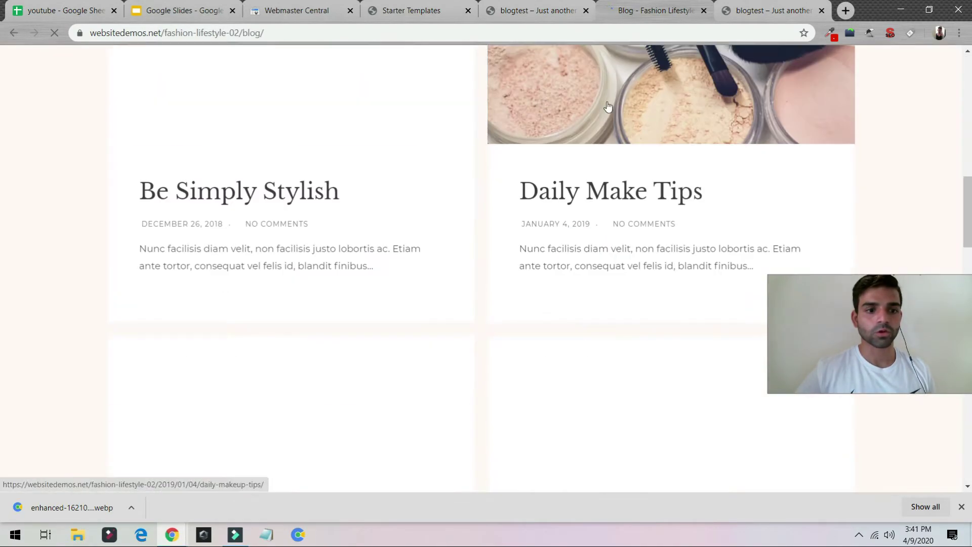
pyautogui.scroll(-5, 438, 213)
pyautogui.scroll(15, 438, 213)
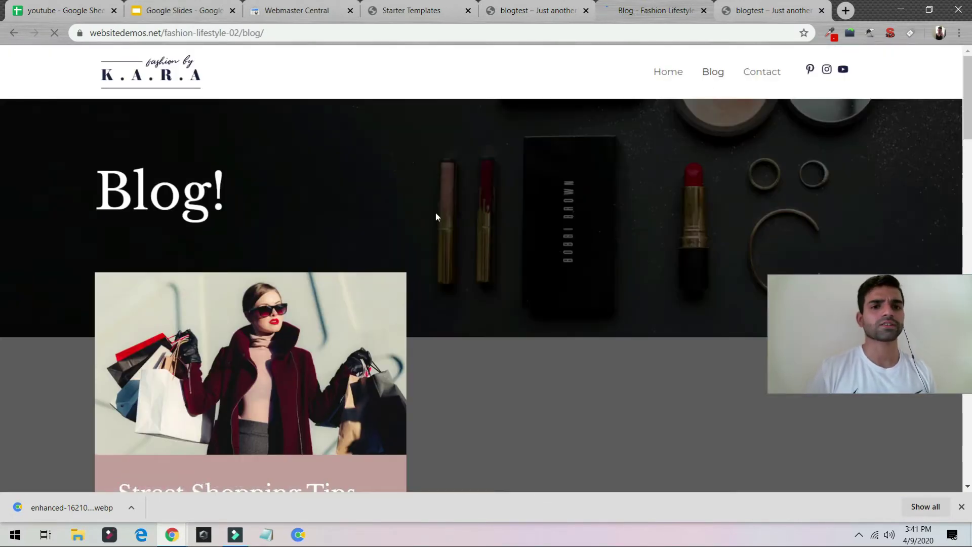
pyautogui.click(484, 14)
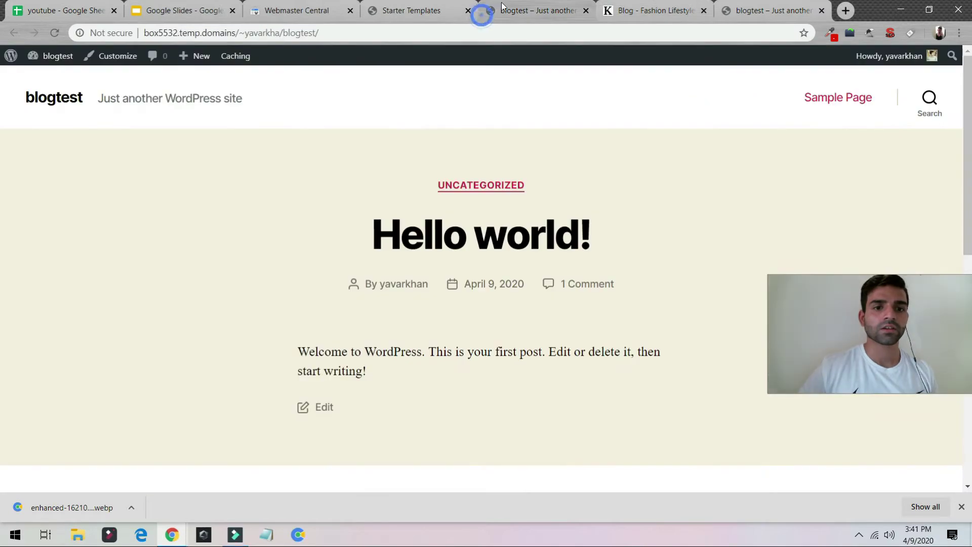
# Close the extra blogtest tab, run the import with default options, then view the site
pyautogui.click(586, 10)
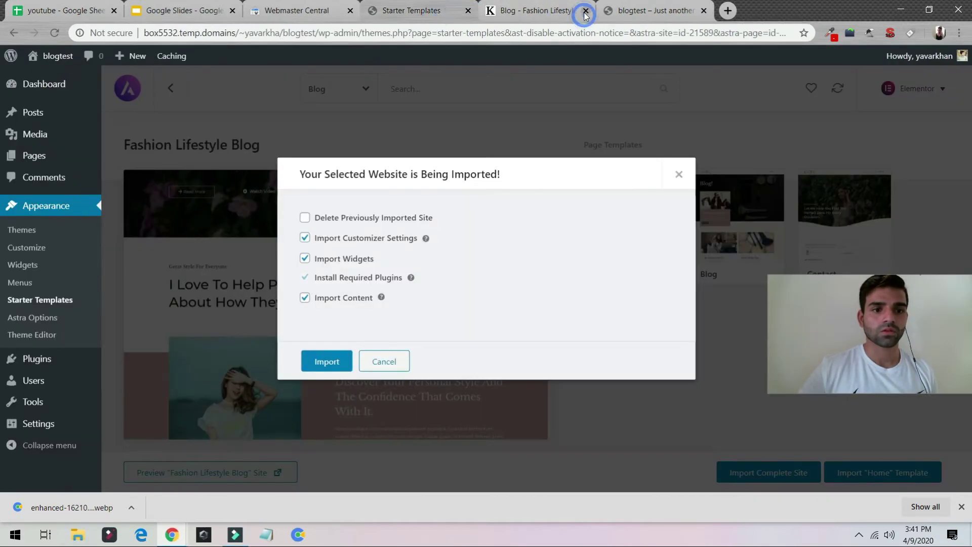
pyautogui.click(334, 363)
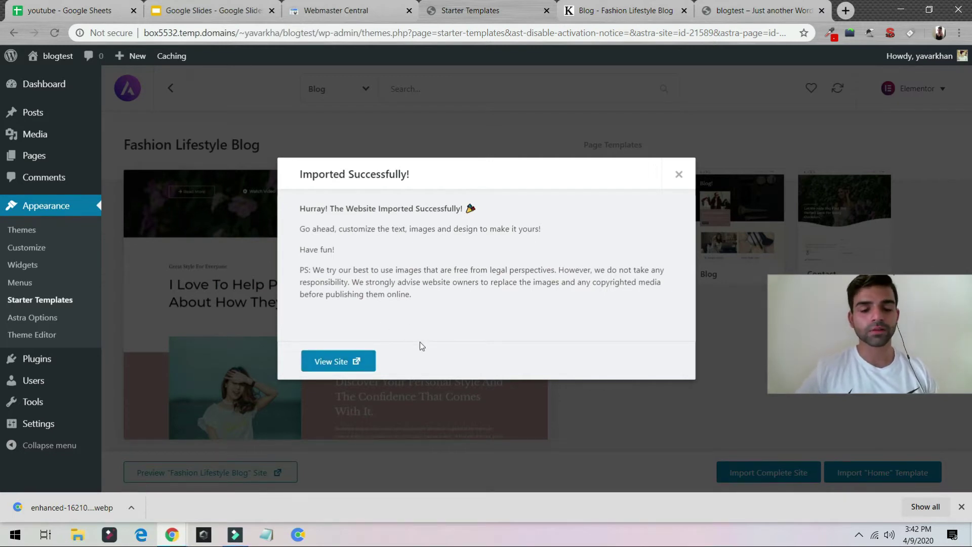
pyautogui.click(345, 361)
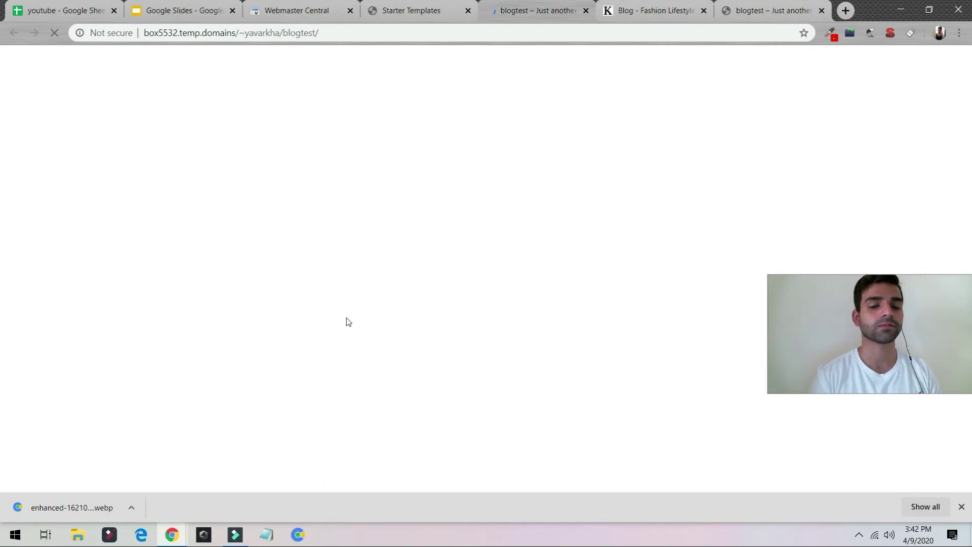
# Open the imported site's Blog page listing Daily Make Tips and Hello World
pyautogui.scroll(-15, 348, 315)
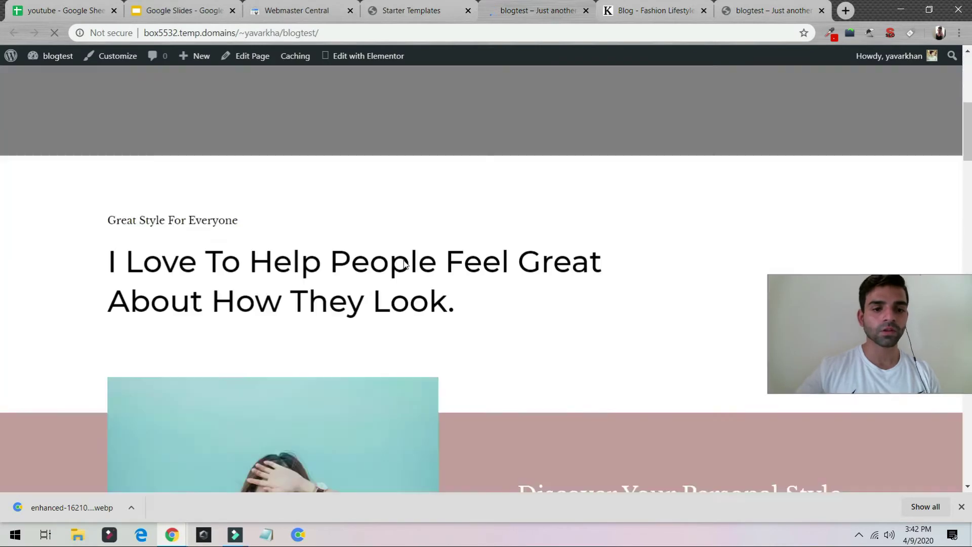
pyautogui.scroll(15, 417, 248)
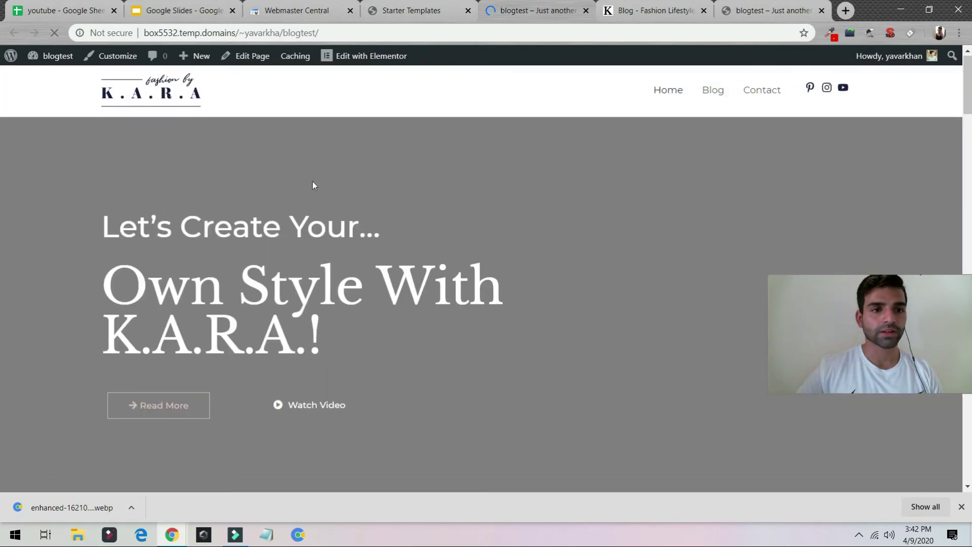
pyautogui.click(706, 97)
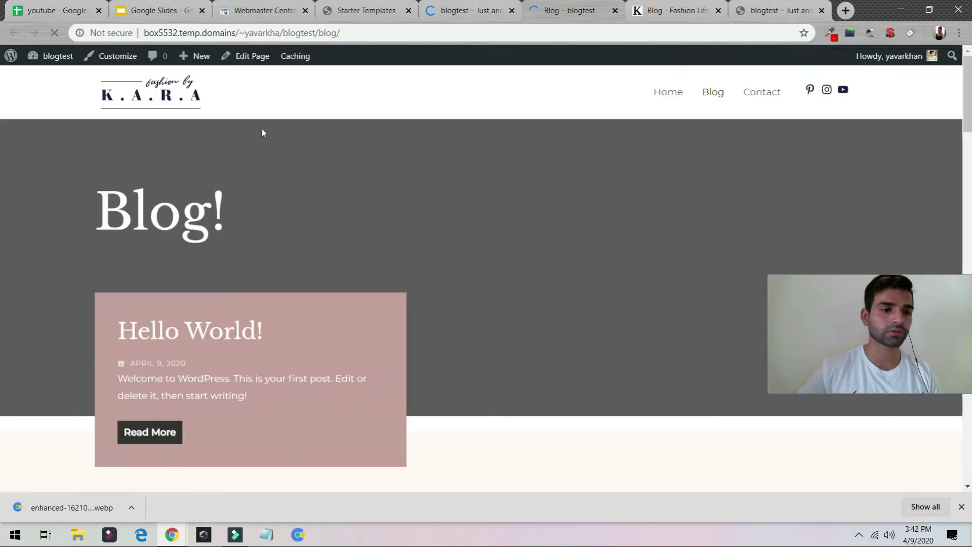
pyautogui.scroll(-10, 262, 235)
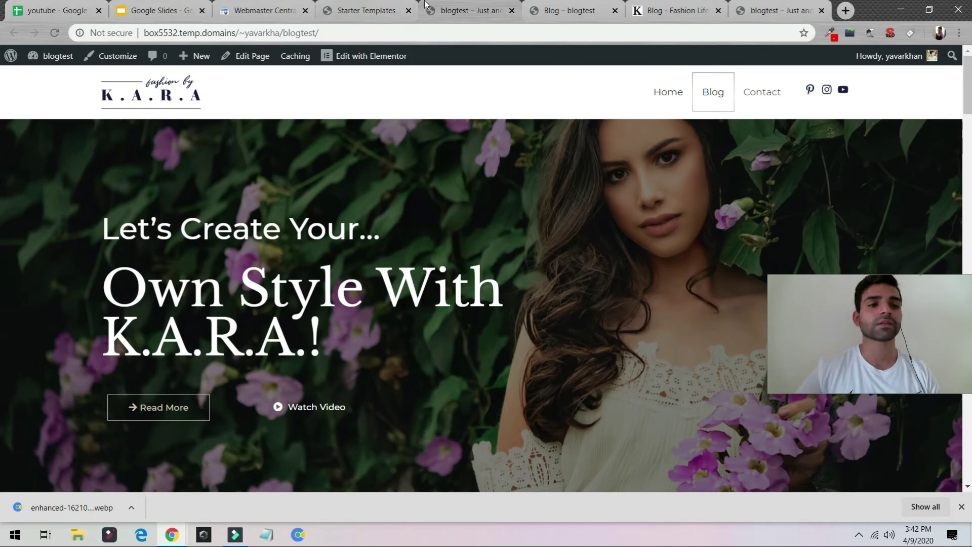
# Open the home page in Elementor, then scroll through the Blog page again
pyautogui.click(388, 61)
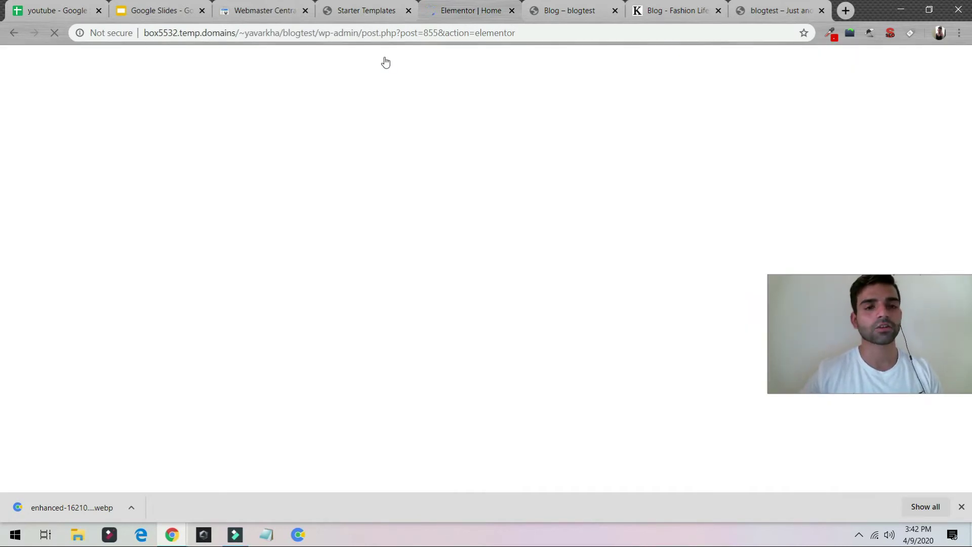
pyautogui.click(530, 6)
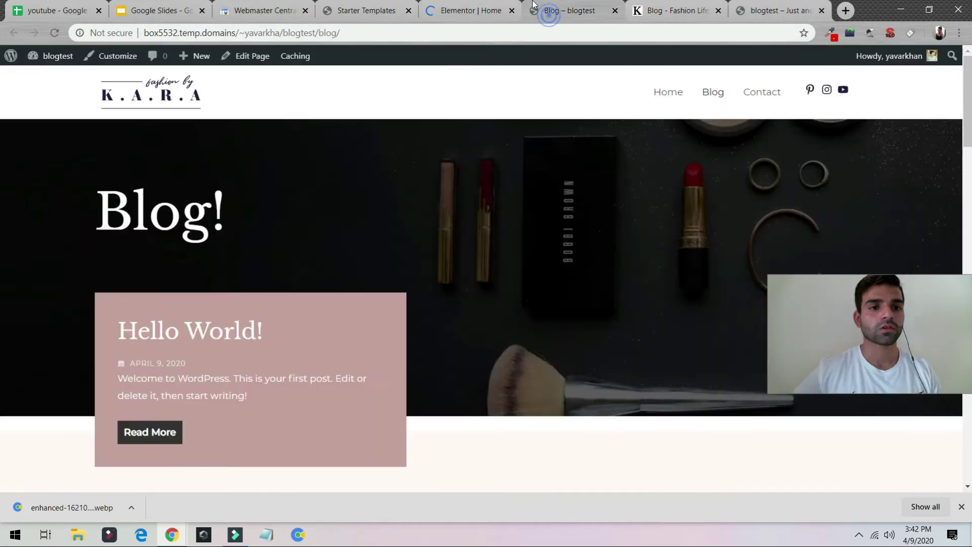
pyautogui.scroll(-15, 253, 347)
pyautogui.scroll(15, 357, 305)
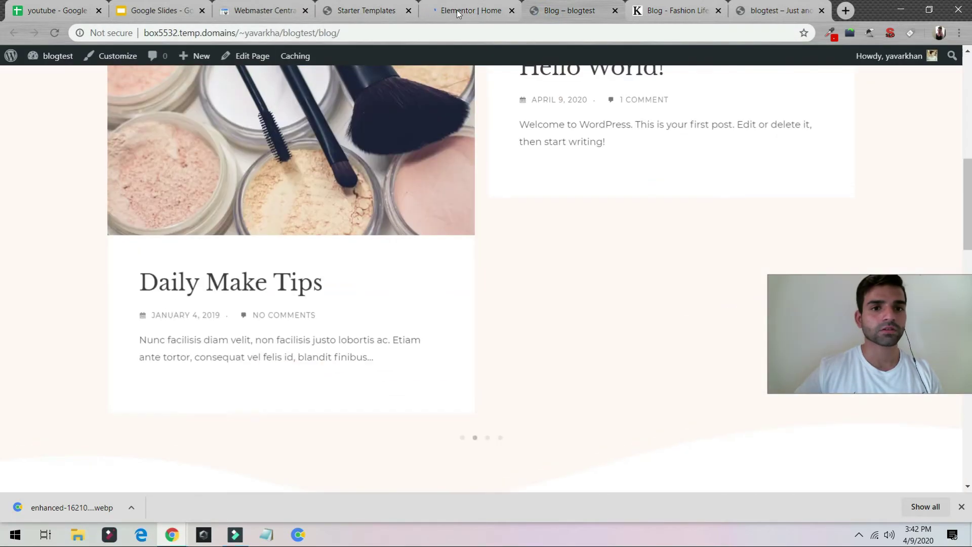
# Replace K.A.R.A.! in the hero heading with the author's name
pyautogui.click(471, 5)
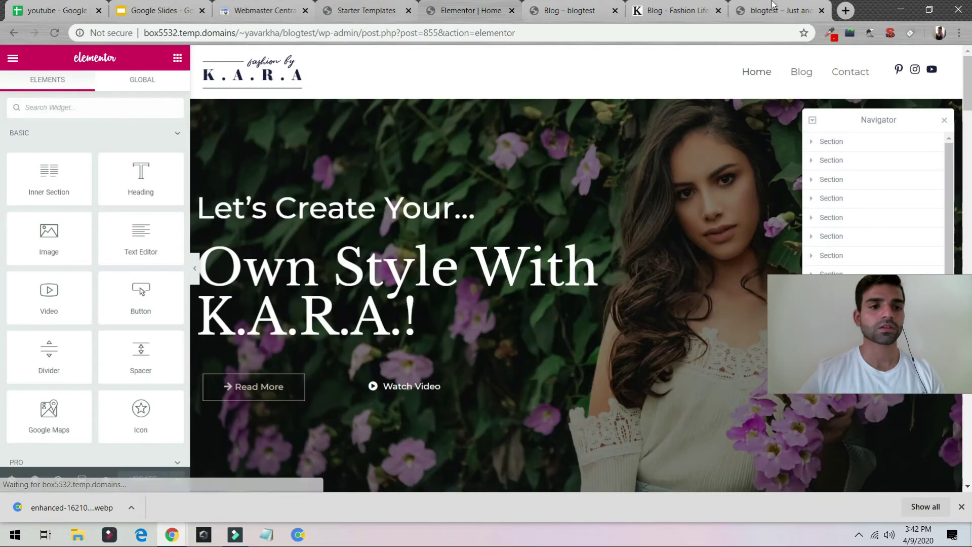
pyautogui.click(416, 319)
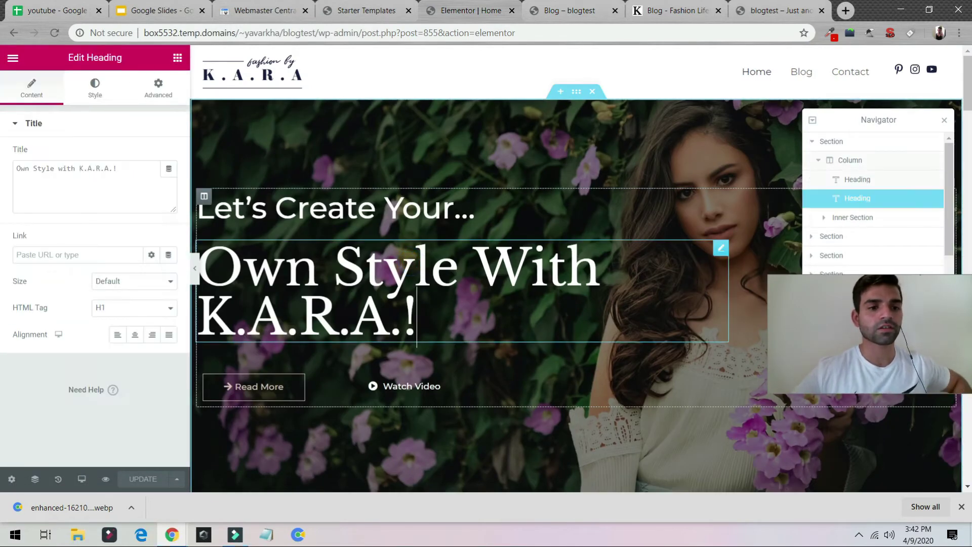
pyautogui.moveTo(417, 318); pyautogui.dragTo(205, 303)
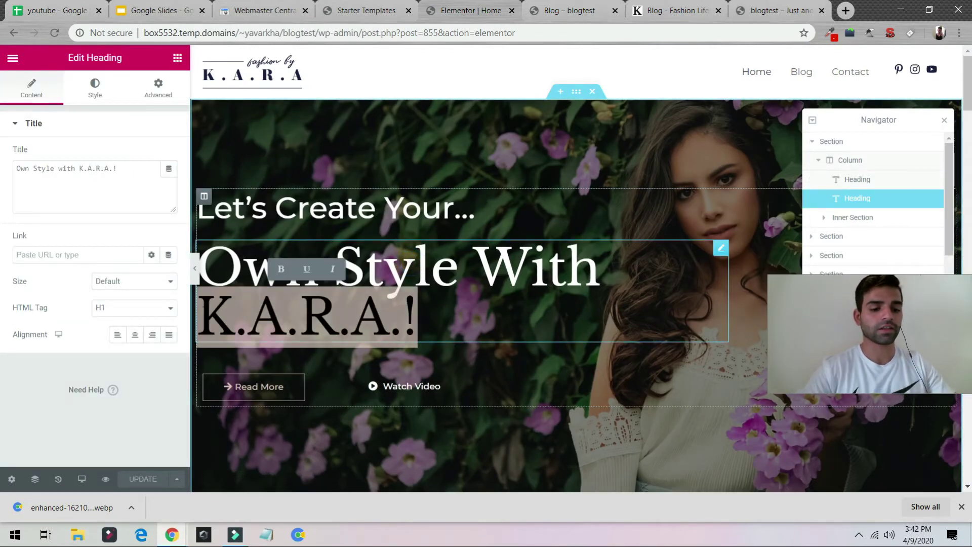
pyautogui.write('Yavar')
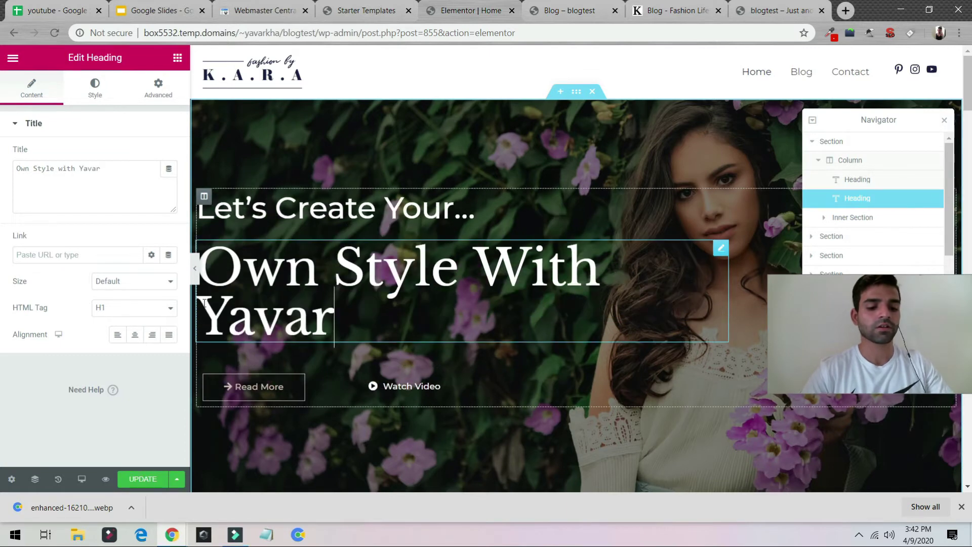
pyautogui.write(' khan')
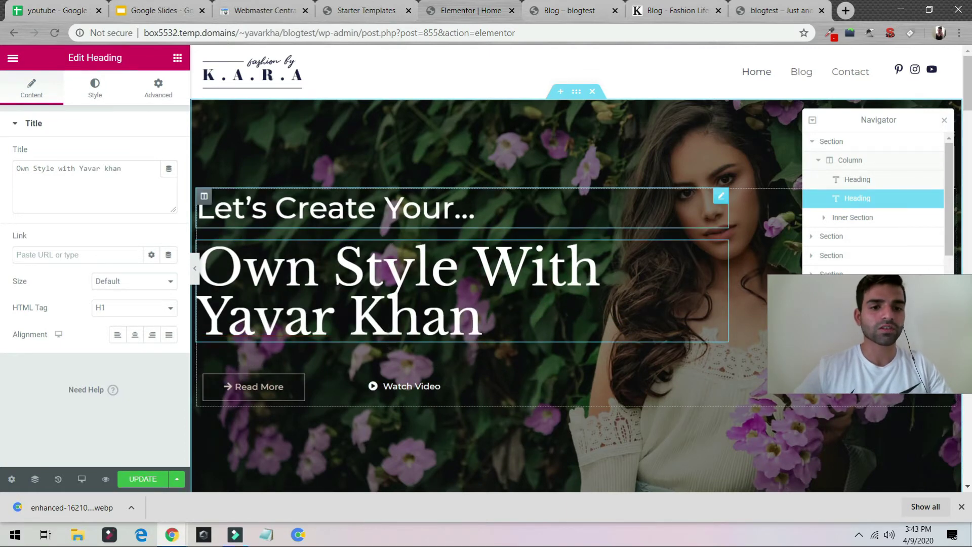
# Delete the intro line and Read More button, and insert an empty section below
pyautogui.rightClick(519, 328)
pyautogui.click(499, 383)
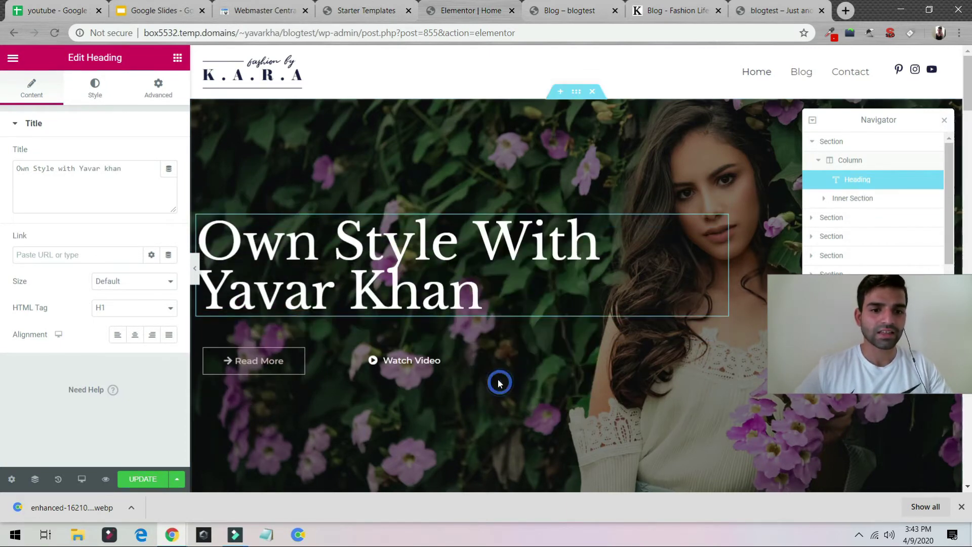
pyautogui.rightClick(266, 360)
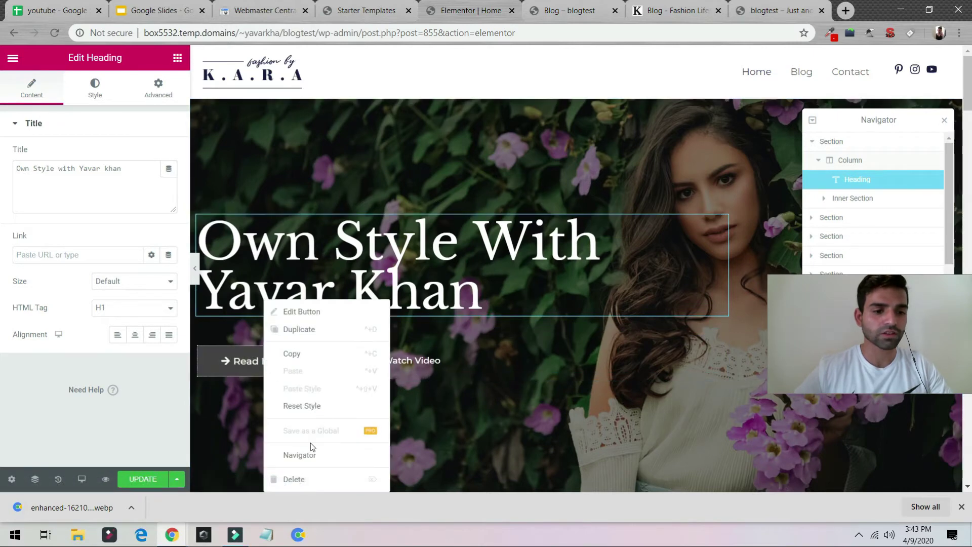
pyautogui.click(305, 480)
pyautogui.scroll(-5, 385, 411)
pyautogui.click(560, 236)
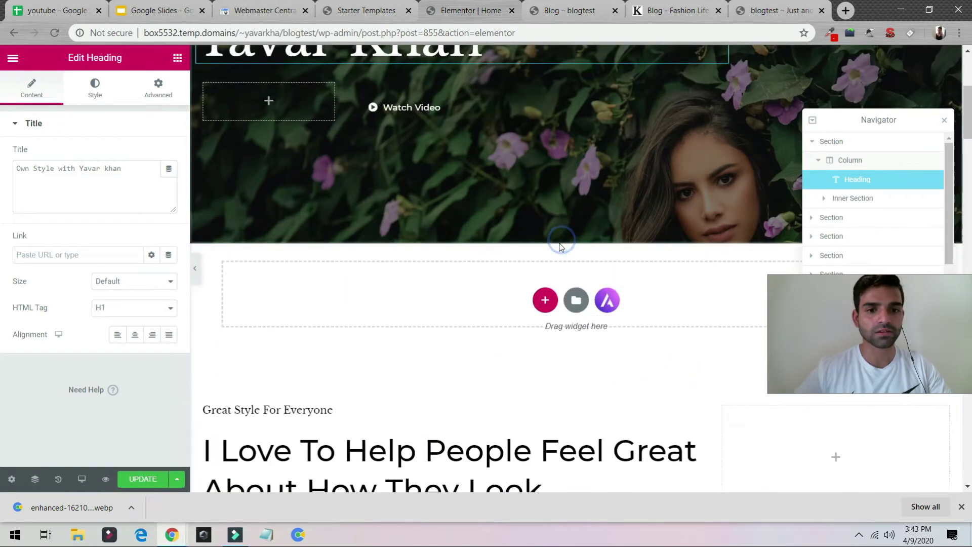
# Browse the template library's About blocks, then close the library without inserting anything
pyautogui.click(607, 302)
pyautogui.scroll(-10, 354, 228)
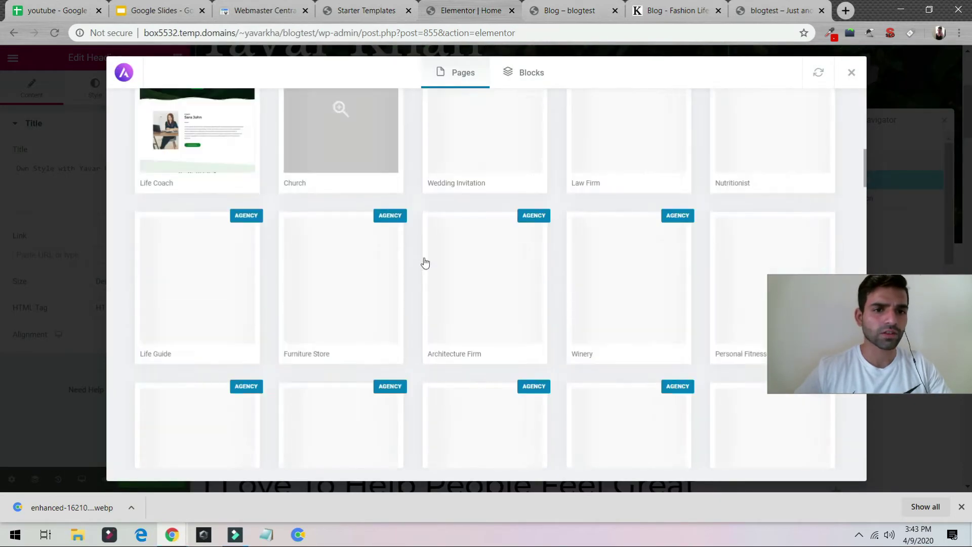
pyautogui.scroll(10, 465, 239)
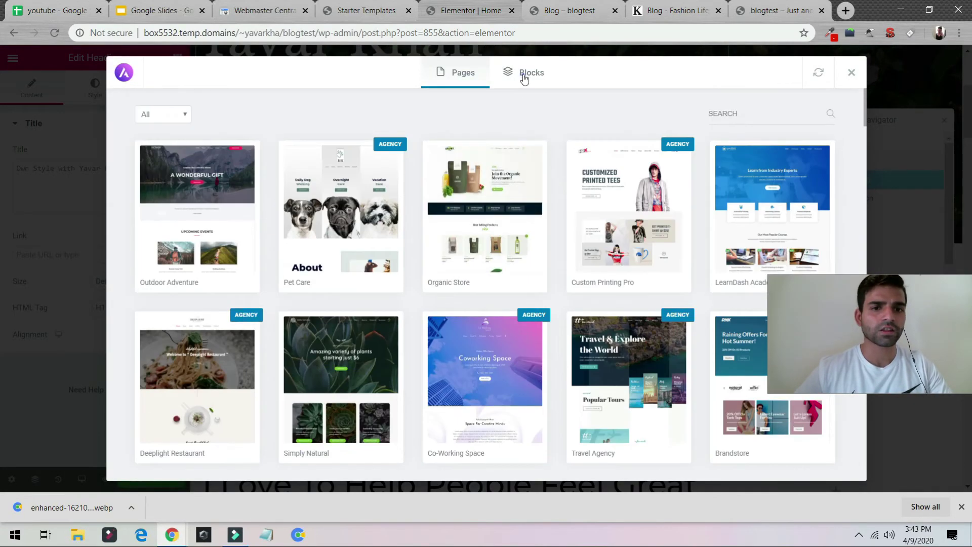
pyautogui.click(522, 76)
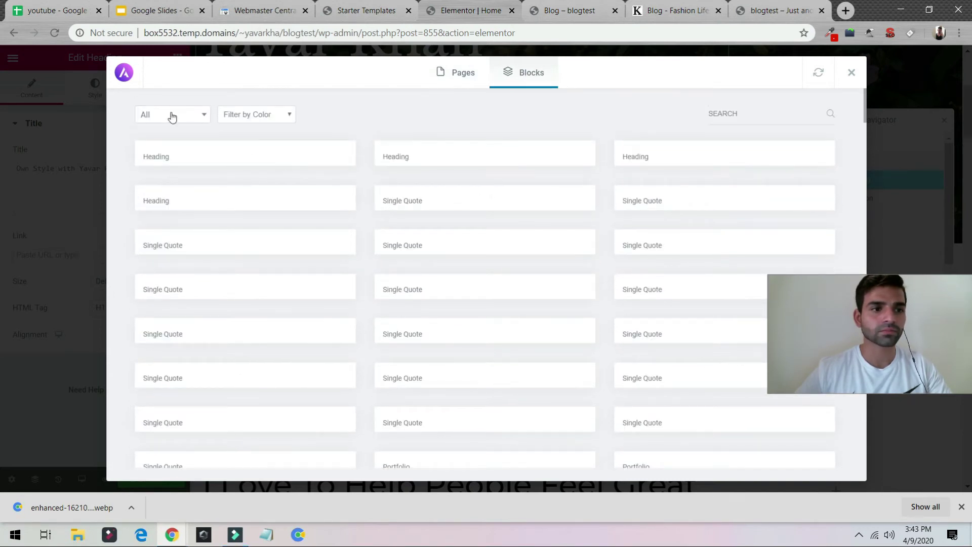
pyautogui.click(174, 118)
pyautogui.click(182, 166)
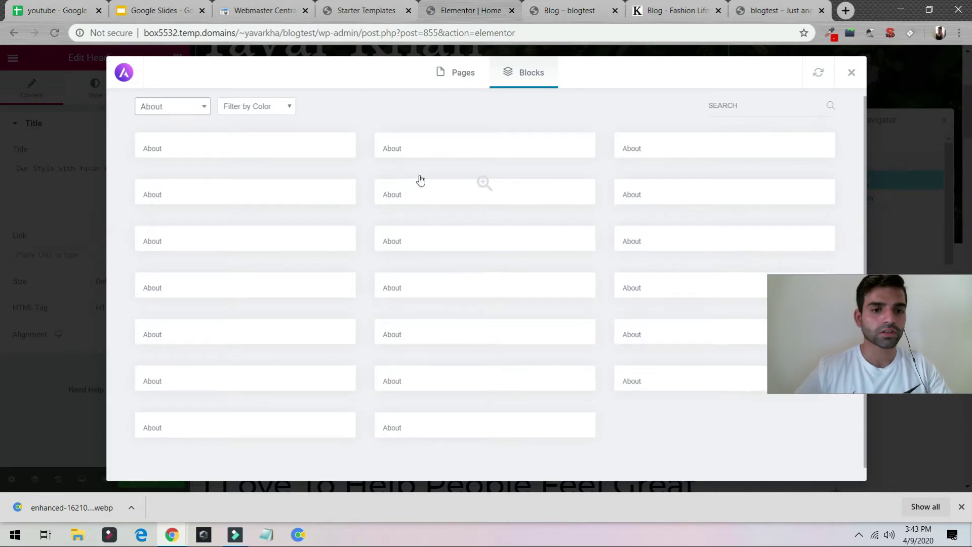
pyautogui.click(850, 70)
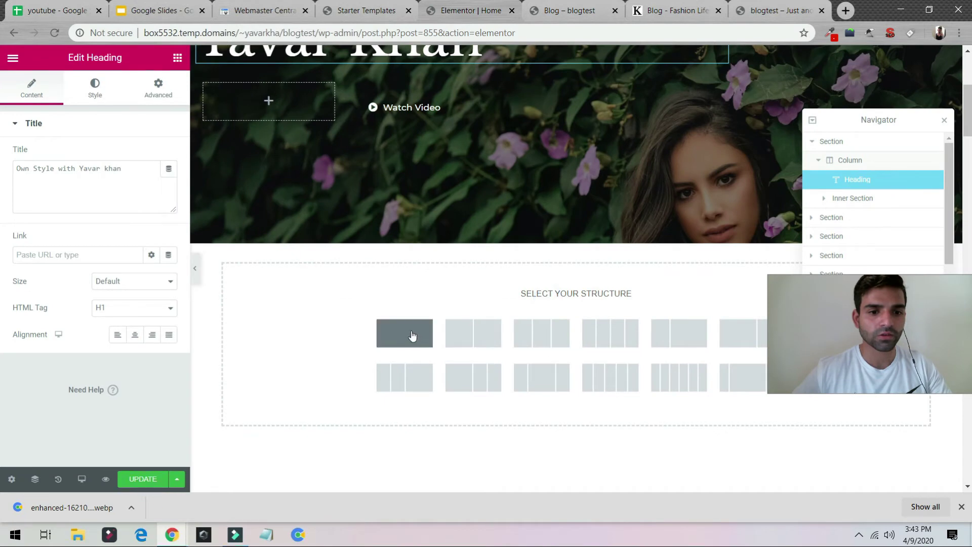
# Add a single-column section below the hero and place a Video widget in it
pyautogui.click(415, 334)
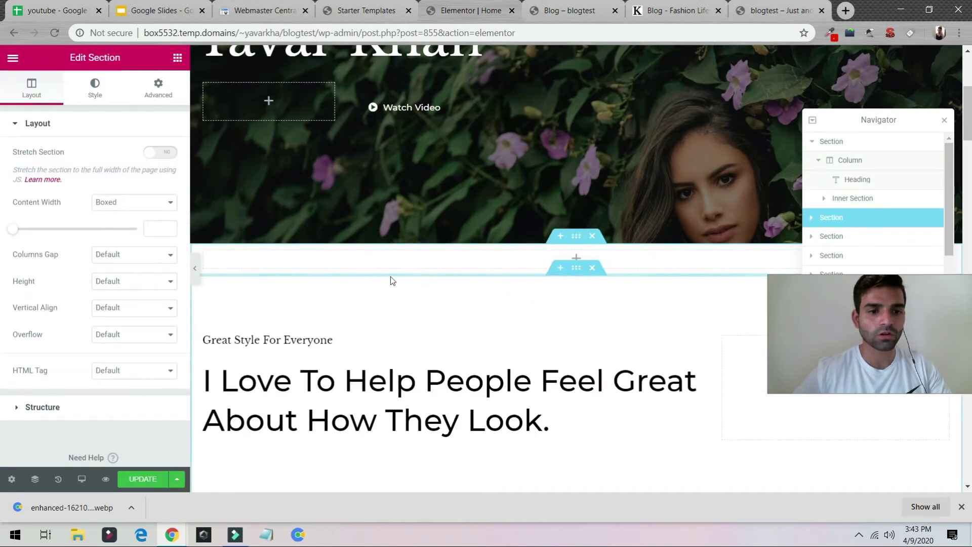
pyautogui.click(577, 260)
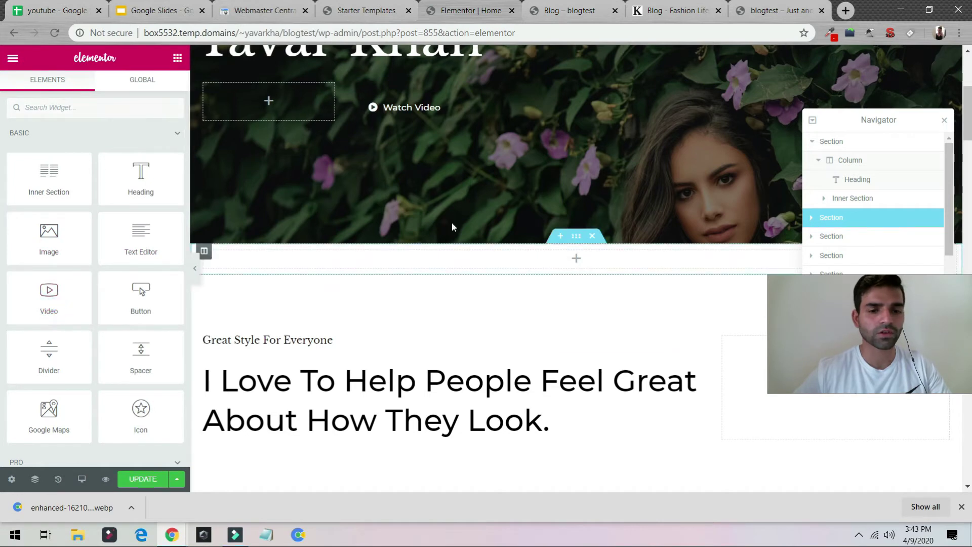
pyautogui.moveTo(49, 293); pyautogui.dragTo(565, 264)
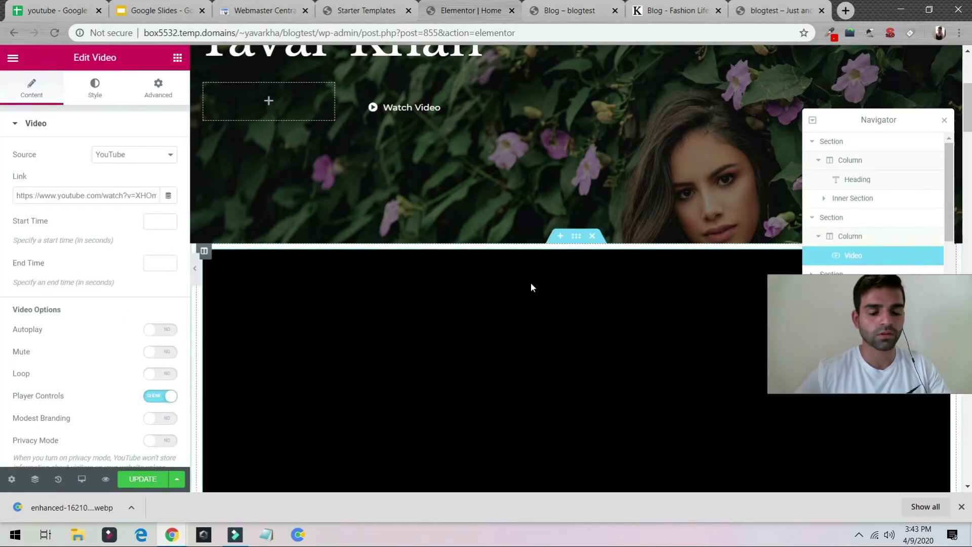
pyautogui.scroll(5, 570, 446)
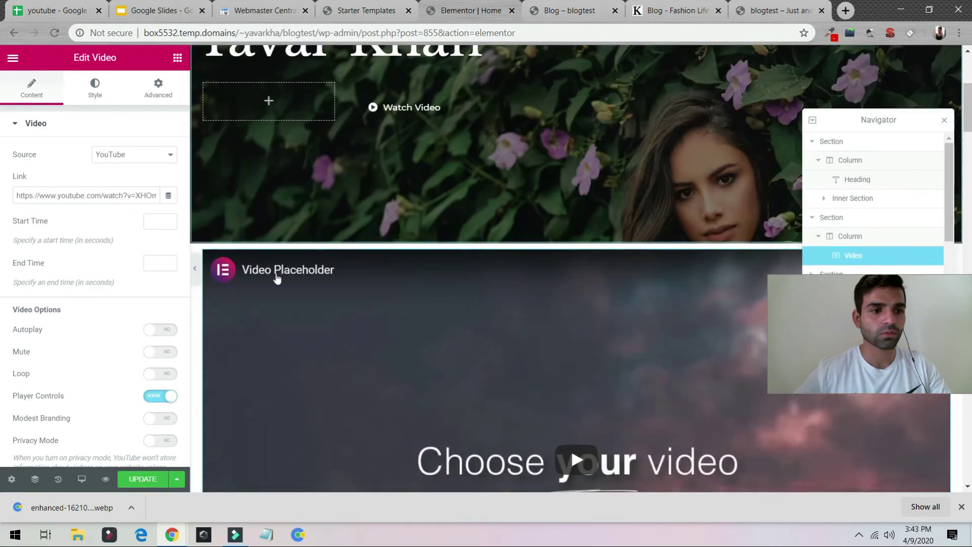
pyautogui.scroll(-7, 399, 318)
pyautogui.scroll(-7, 408, 313)
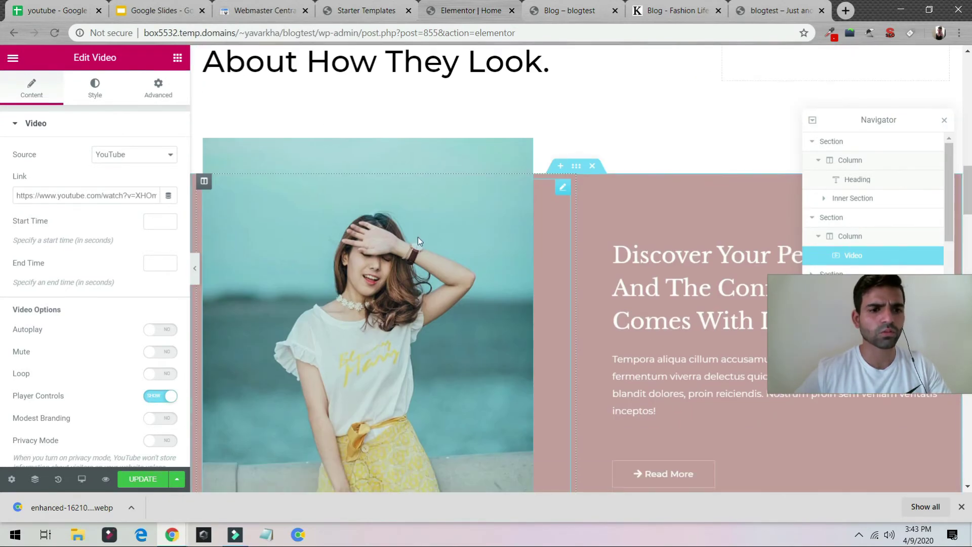
# Delete the photo from the pink feature section
pyautogui.rightClick(402, 245)
pyautogui.click(446, 433)
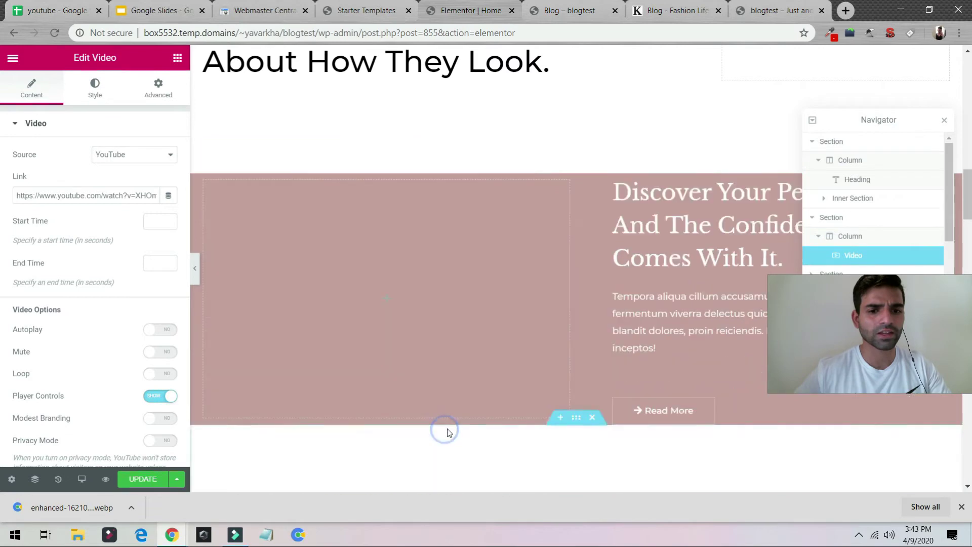
pyautogui.scroll(5, 445, 430)
pyautogui.scroll(5, 480, 395)
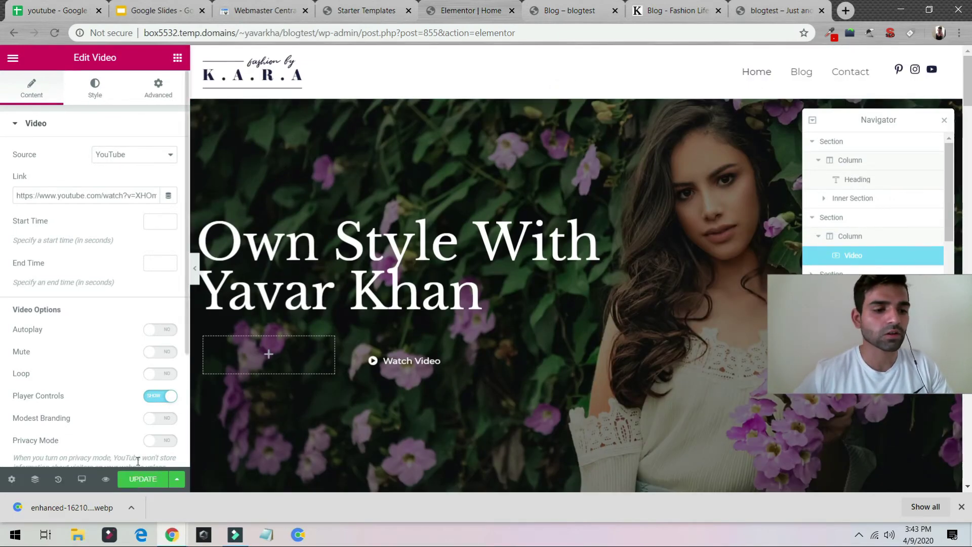
# Save the home page changes and dismiss the Starter Templates import success message
pyautogui.click(142, 479)
pyautogui.click(372, 10)
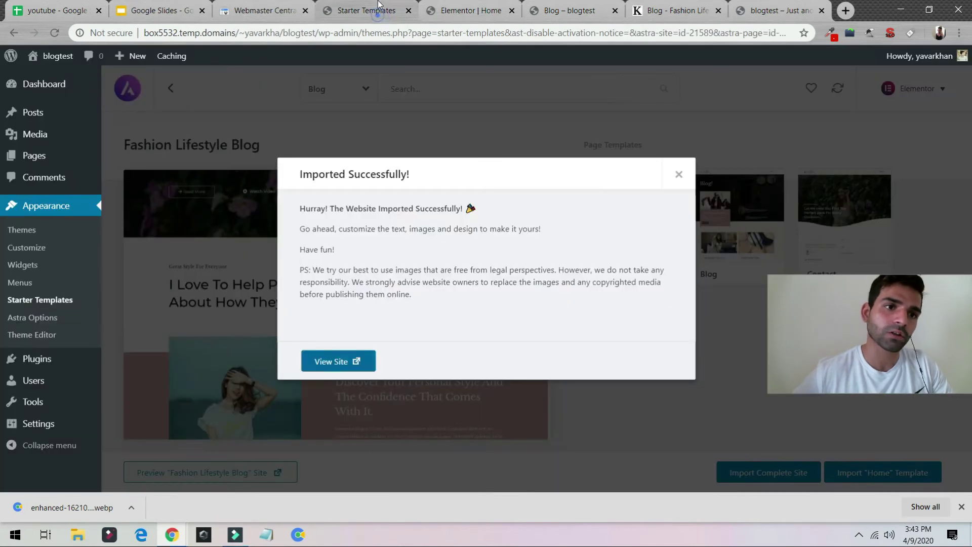
pyautogui.click(227, 139)
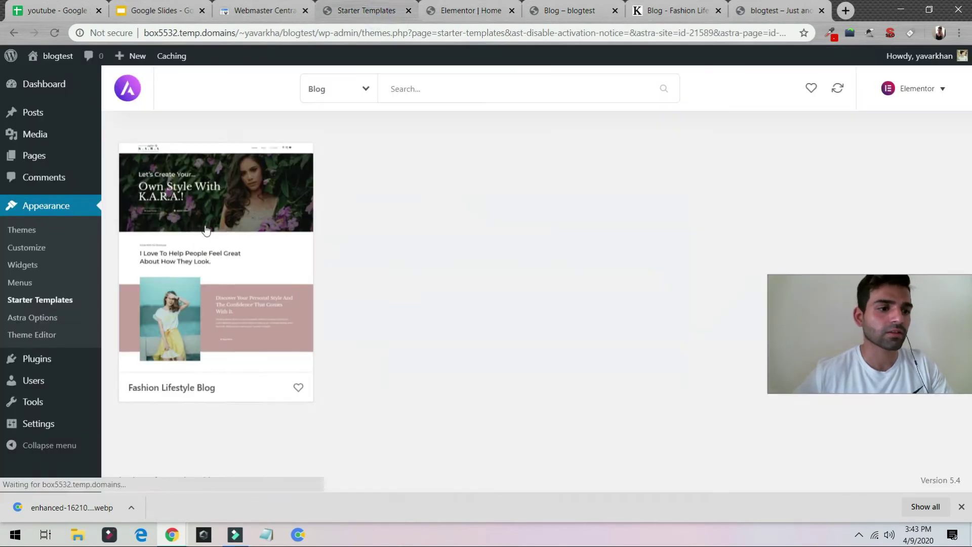
# Back out of the theme file editor and go to the Astra theme options
pyautogui.click(40, 336)
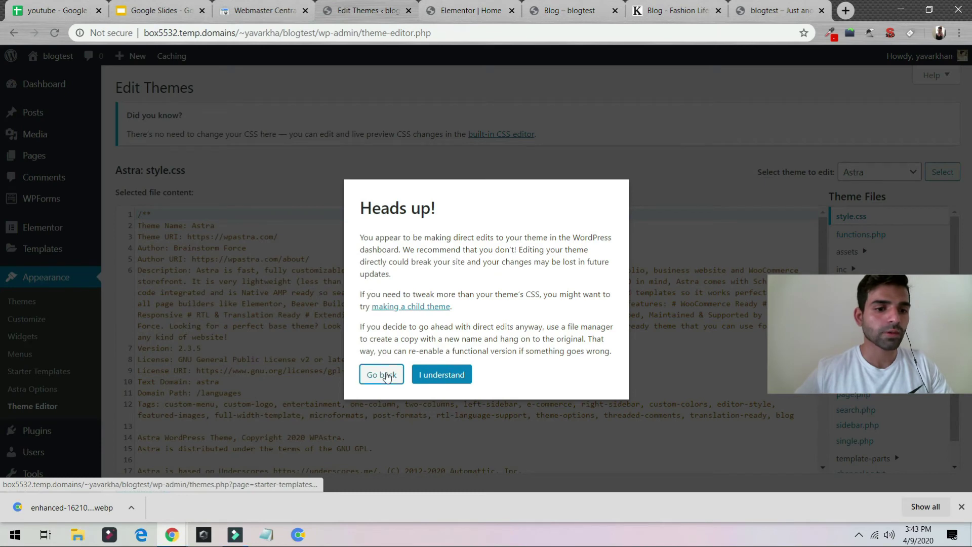
pyautogui.click(386, 376)
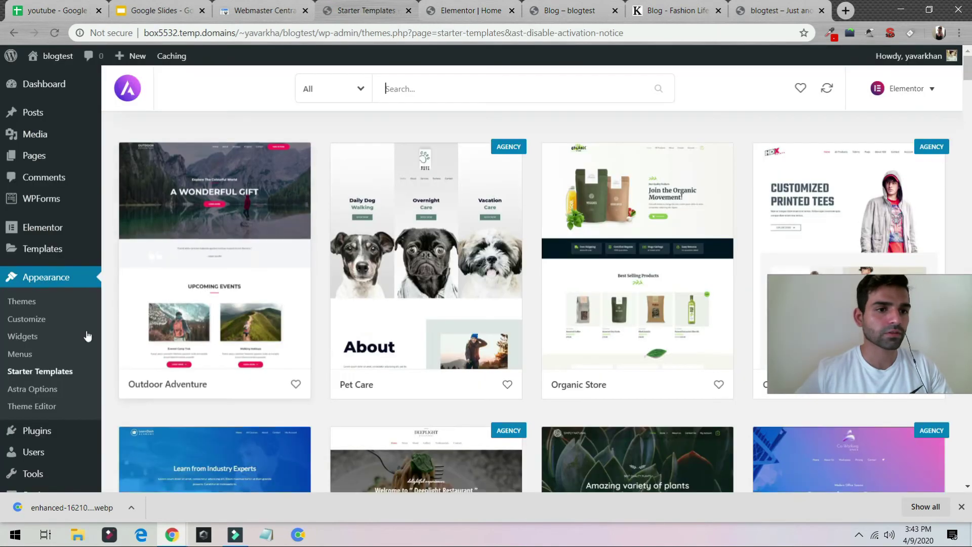
pyautogui.click(30, 391)
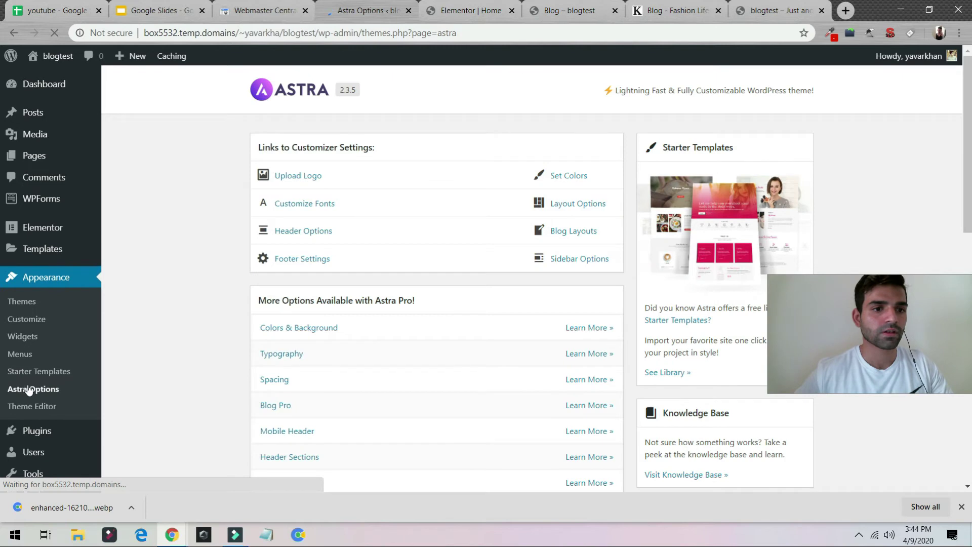
# Remove the current site logo in the Customizer's Site Identity panel
pyautogui.click(297, 176)
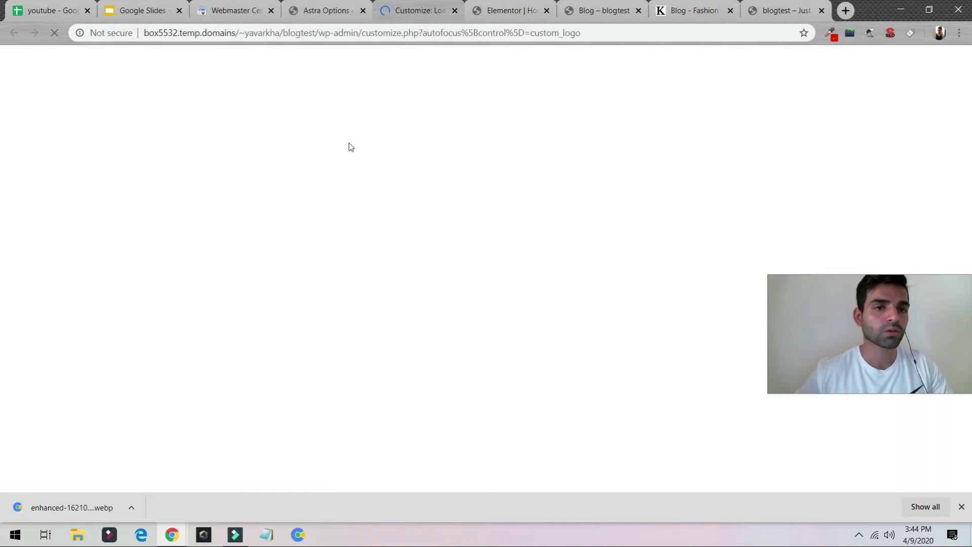
pyautogui.click(348, 6)
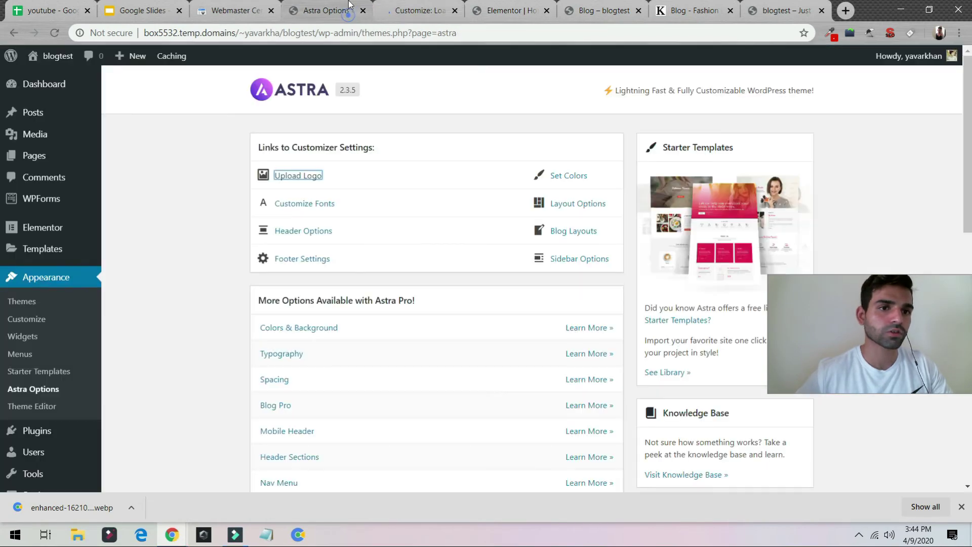
pyautogui.click(412, 10)
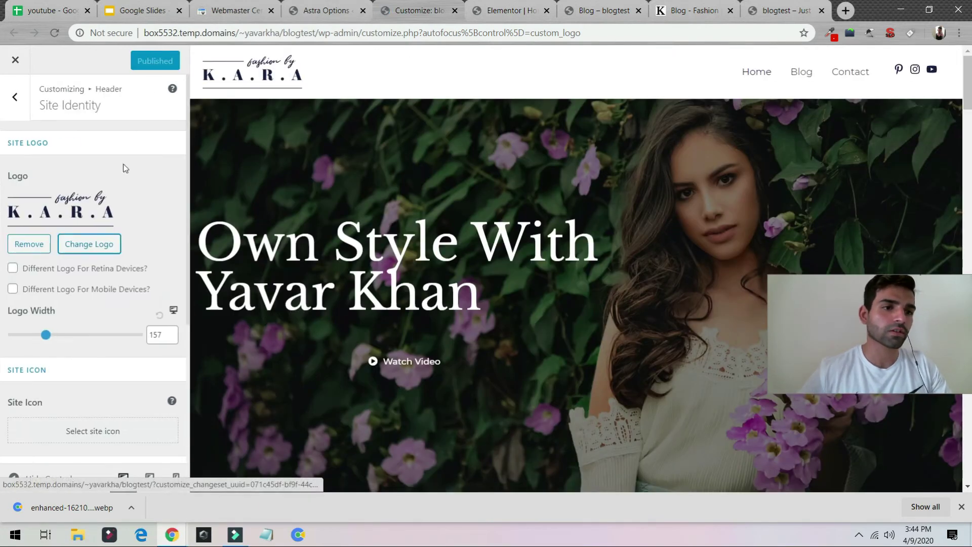
pyautogui.click(30, 244)
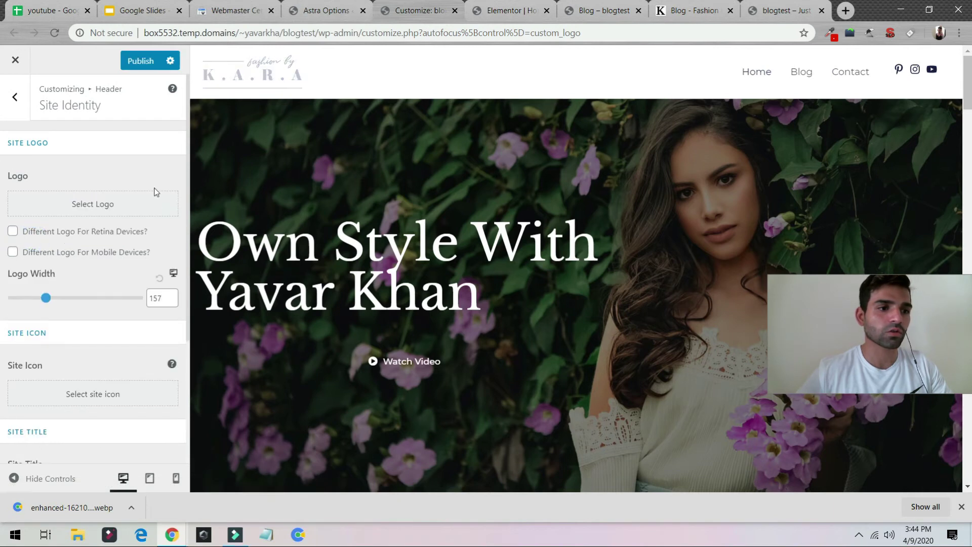
# Enable Display Site Title so 'Blogtest' shows in the header
pyautogui.scroll(-4, 115, 322)
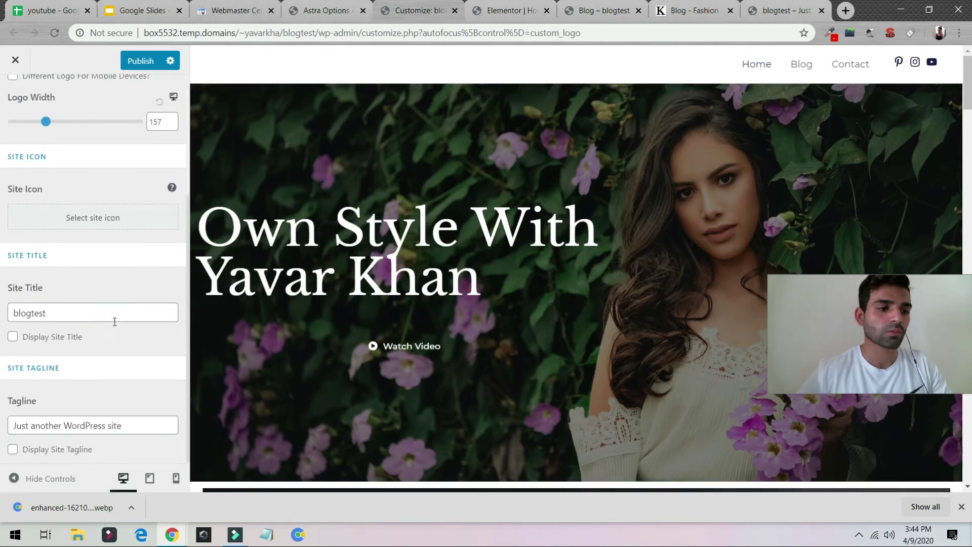
pyautogui.doubleClick(101, 314)
pyautogui.click(15, 337)
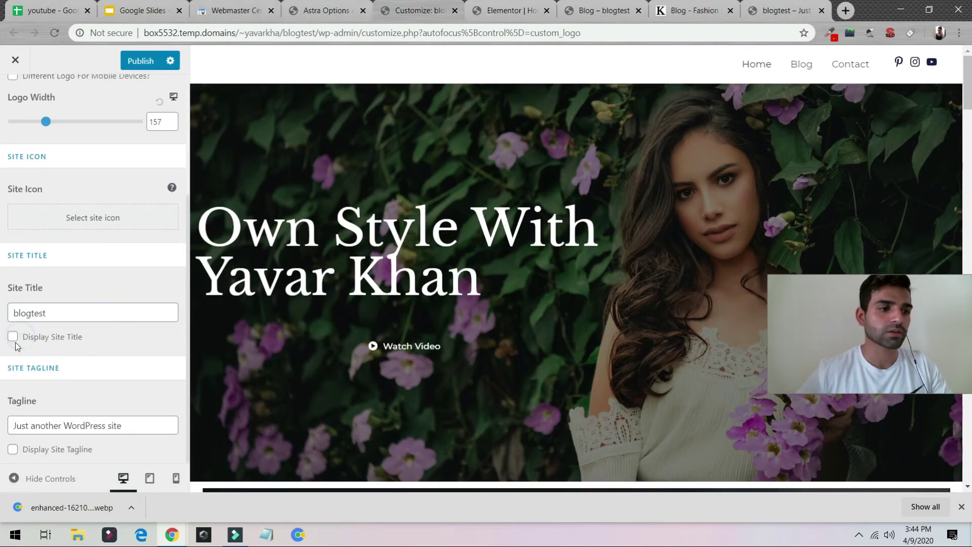
pyautogui.click(17, 337)
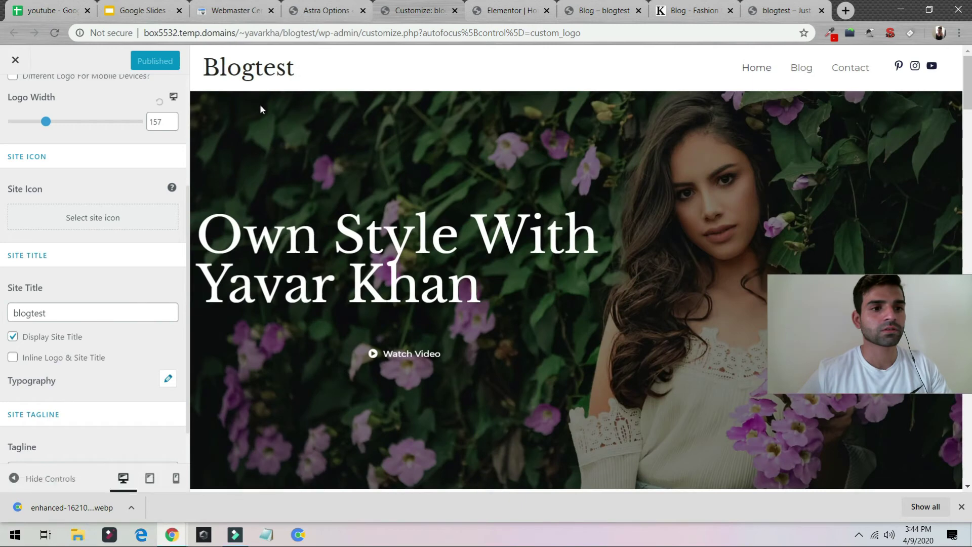
pyautogui.scroll(-8, 379, 180)
pyautogui.scroll(8, 666, 217)
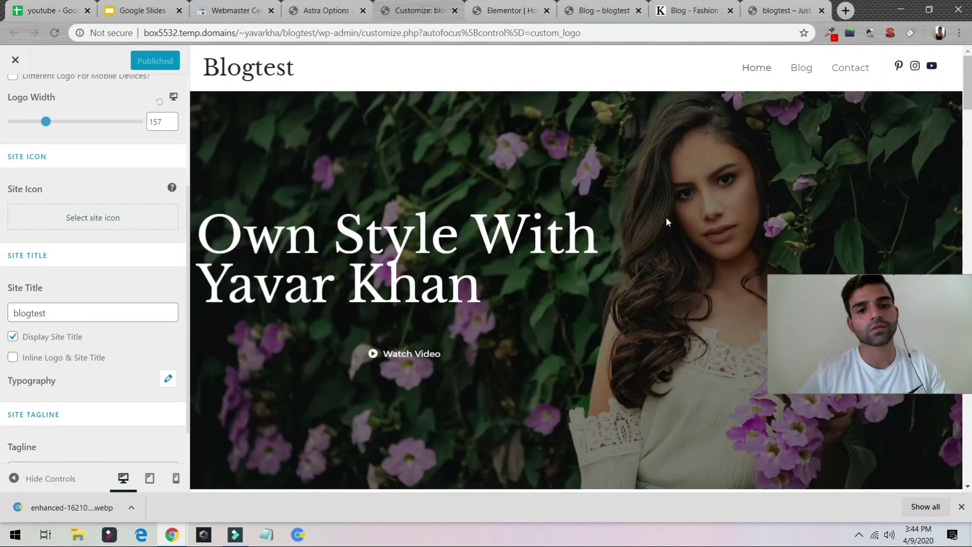
pyautogui.click(479, 6)
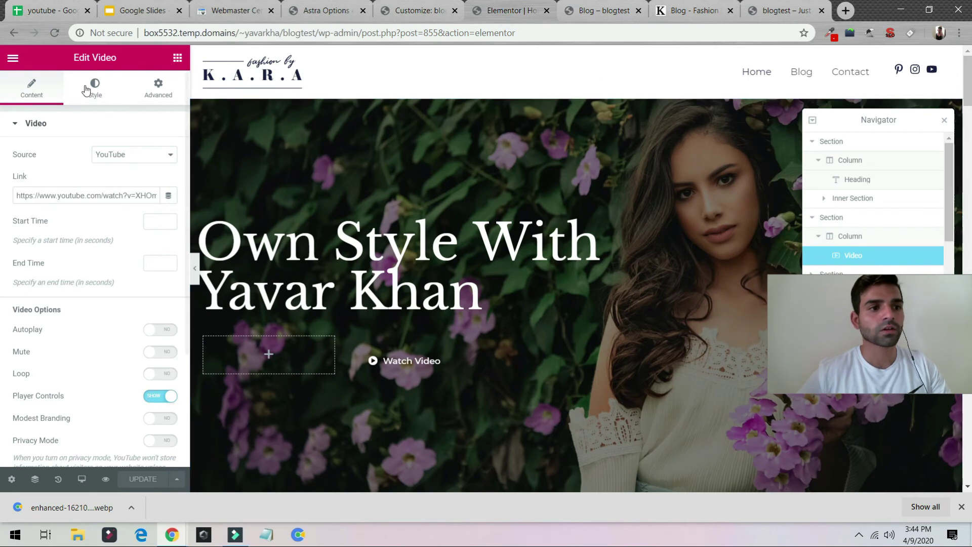
# Review the video widget's Style and Advanced settings, returning to Content
pyautogui.click(111, 95)
pyautogui.click(167, 95)
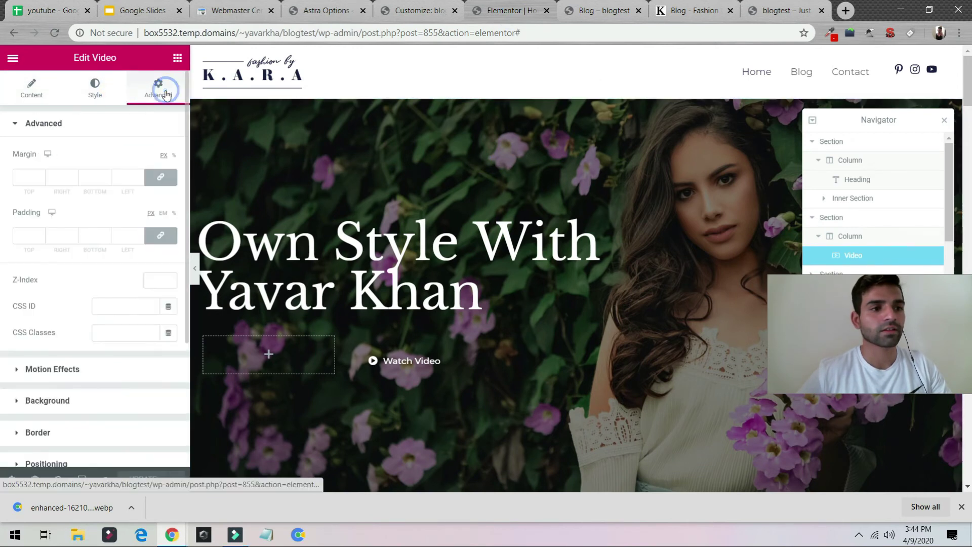
pyautogui.click(32, 89)
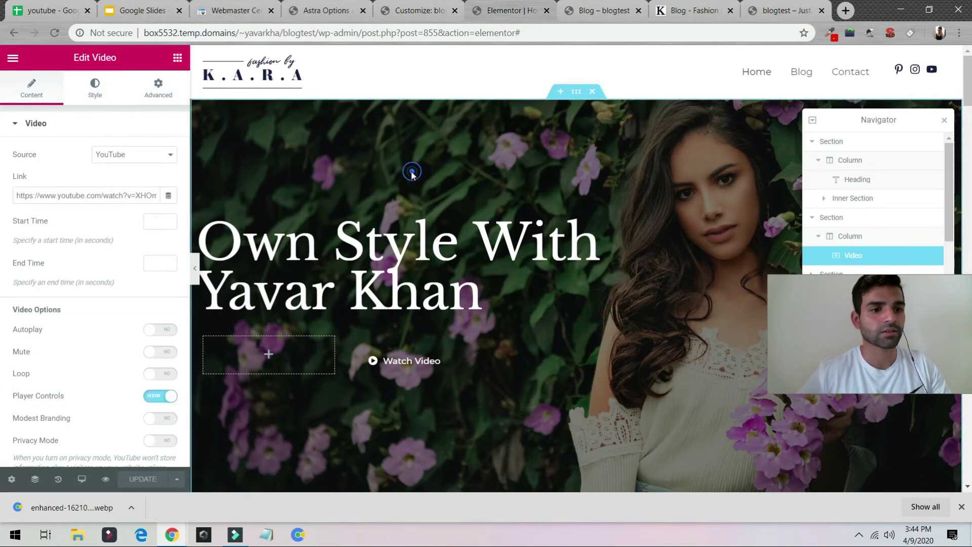
# Swap the hero section's background image for solid red #F60808 and save the page
pyautogui.click(849, 147)
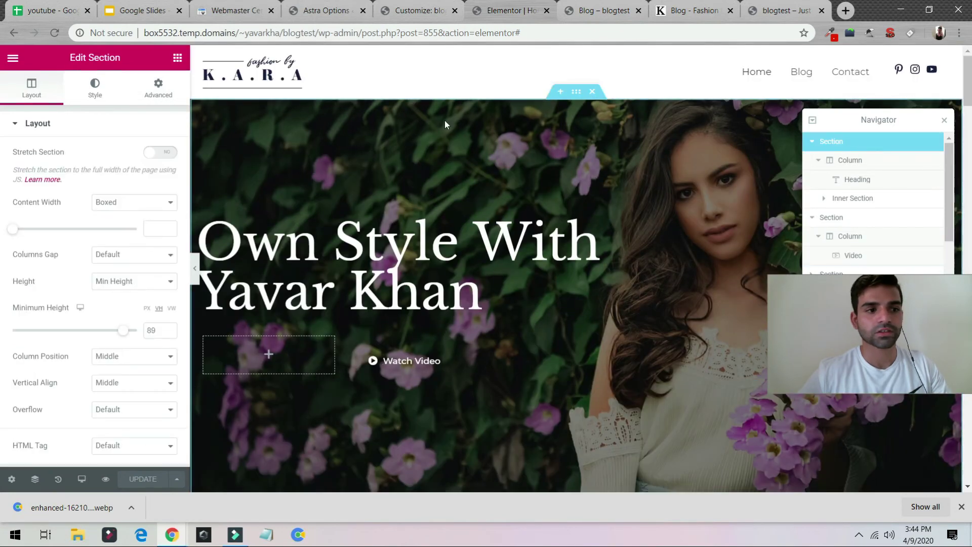
pyautogui.click(98, 92)
pyautogui.moveTo(112, 273)
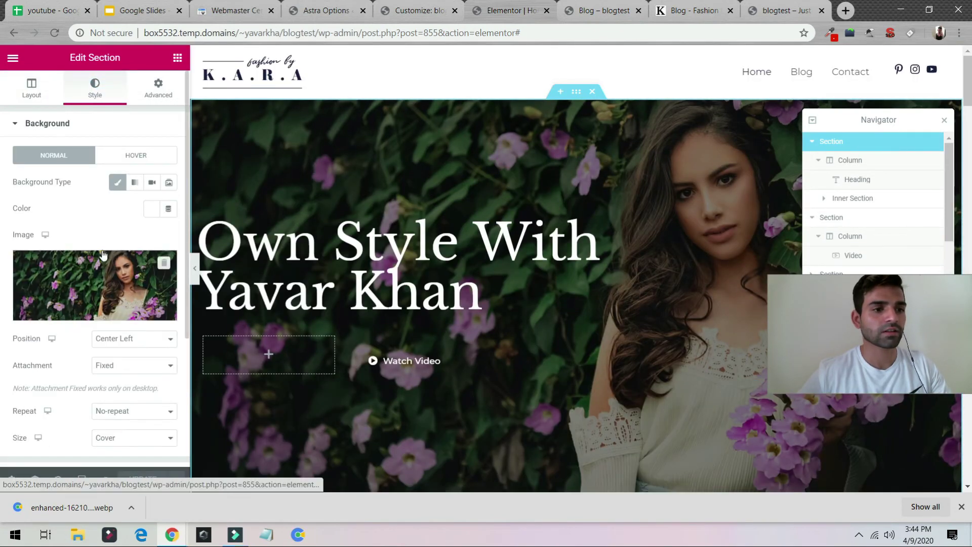
pyautogui.click(163, 270)
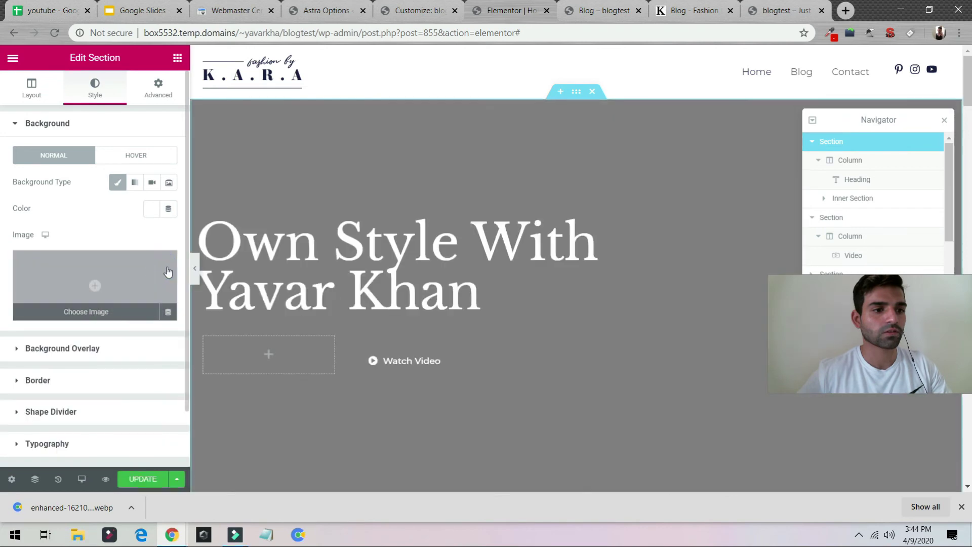
pyautogui.click(155, 209)
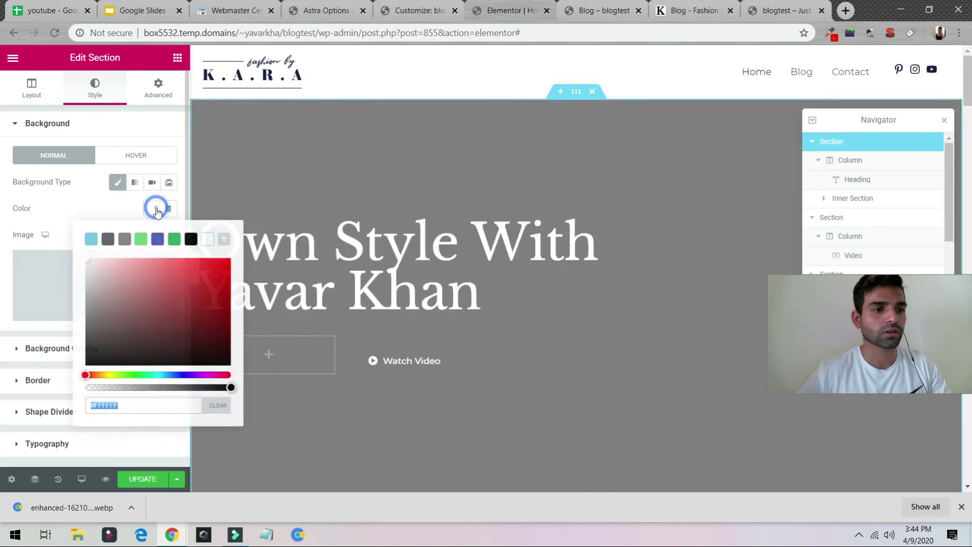
pyautogui.moveTo(155, 291); pyautogui.dragTo(235, 398)
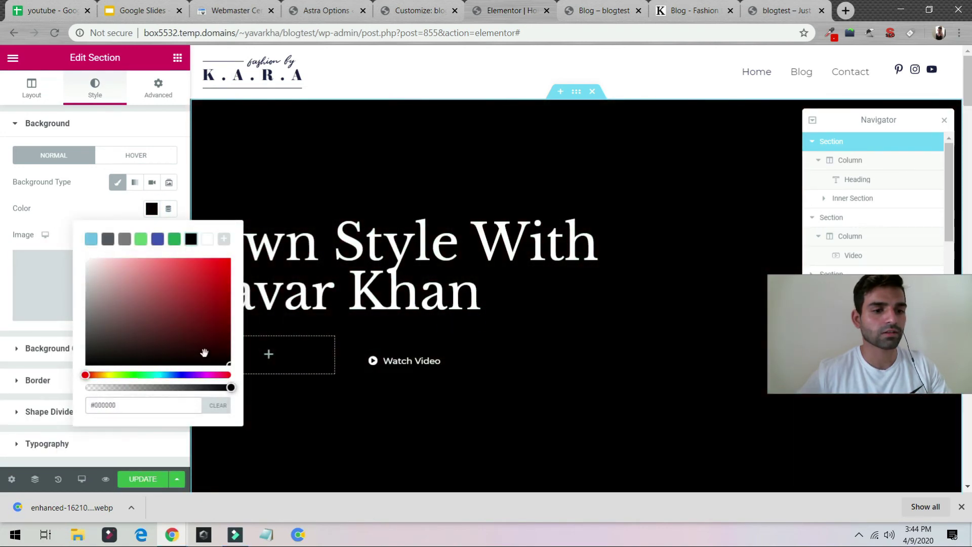
pyautogui.moveTo(204, 352); pyautogui.dragTo(387, 211)
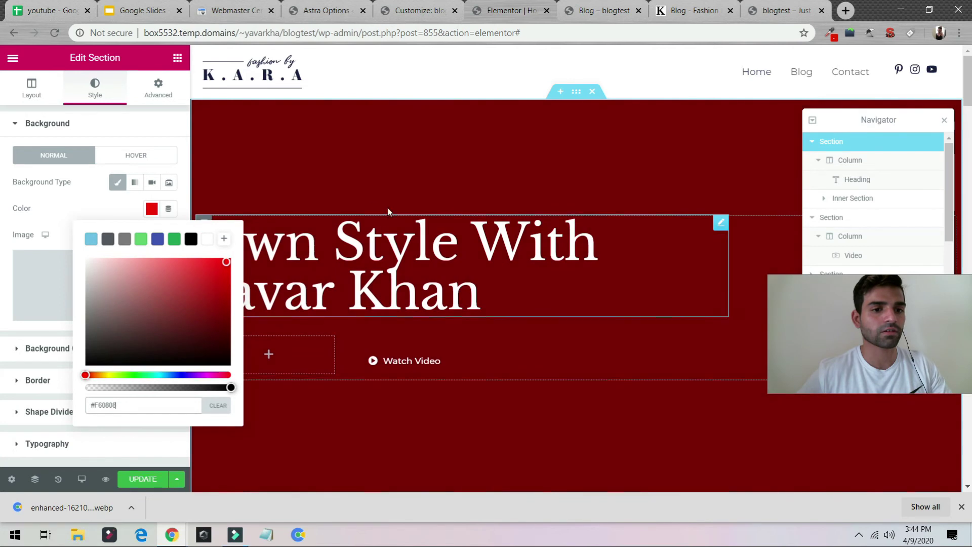
pyautogui.click(160, 479)
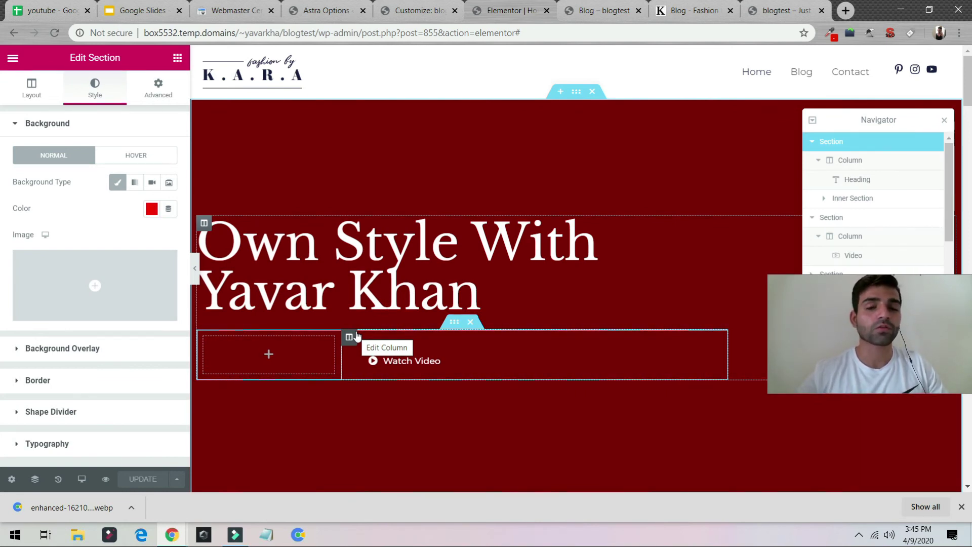
# Load the instructor's tutorial website home page in a new browser tab
pyautogui.click(846, 10)
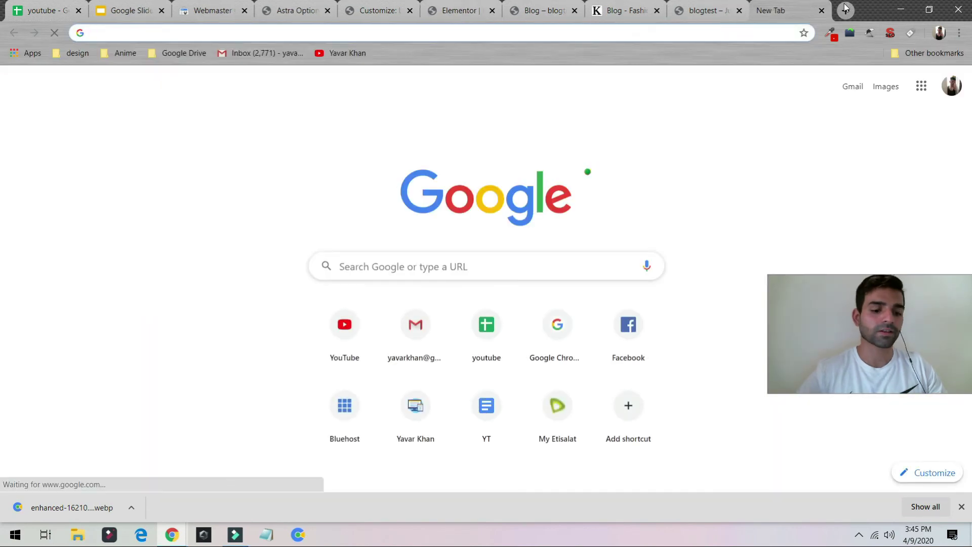
pyautogui.write('yavarkhan.com')
pyautogui.press('Return')
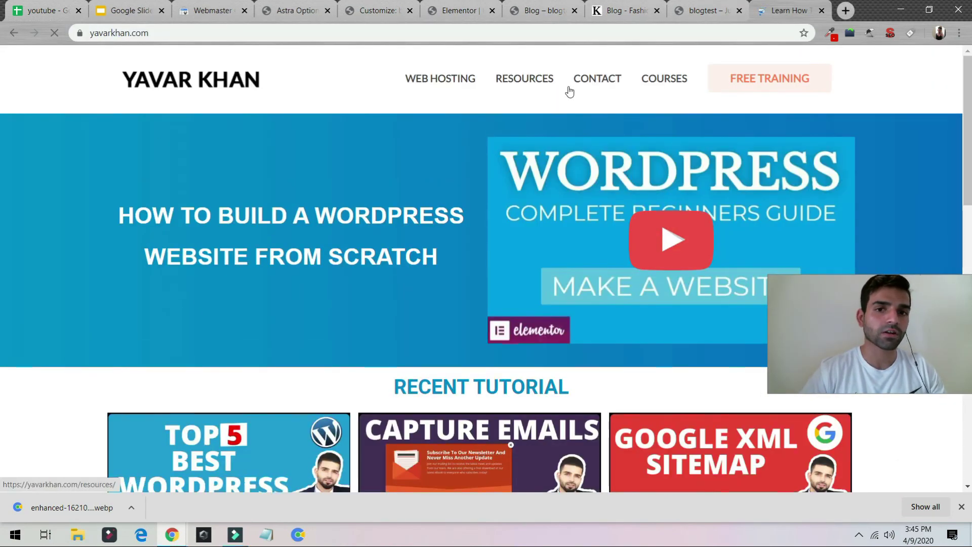
pyautogui.click(774, 85)
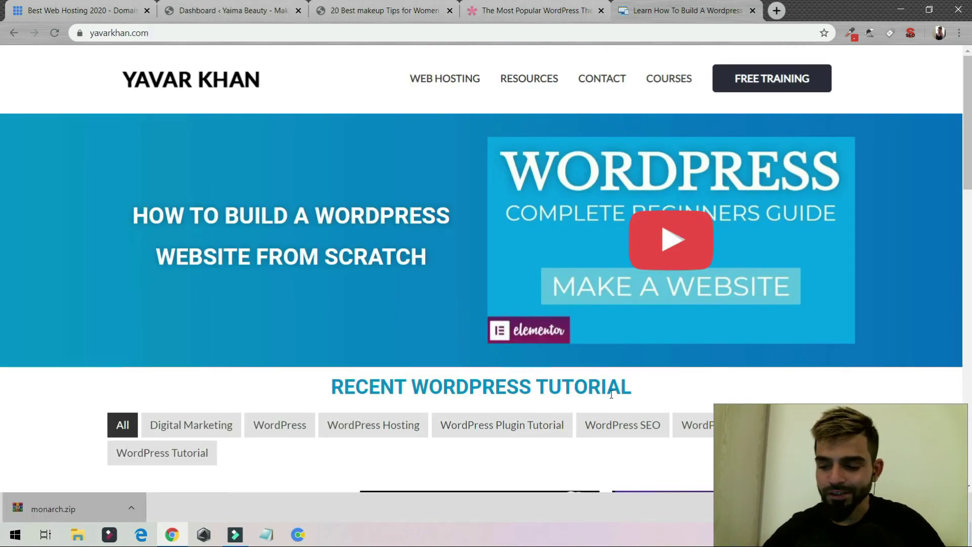
# Open the free WordPress crash course page and select part of its third bullet
pyautogui.click(780, 87)
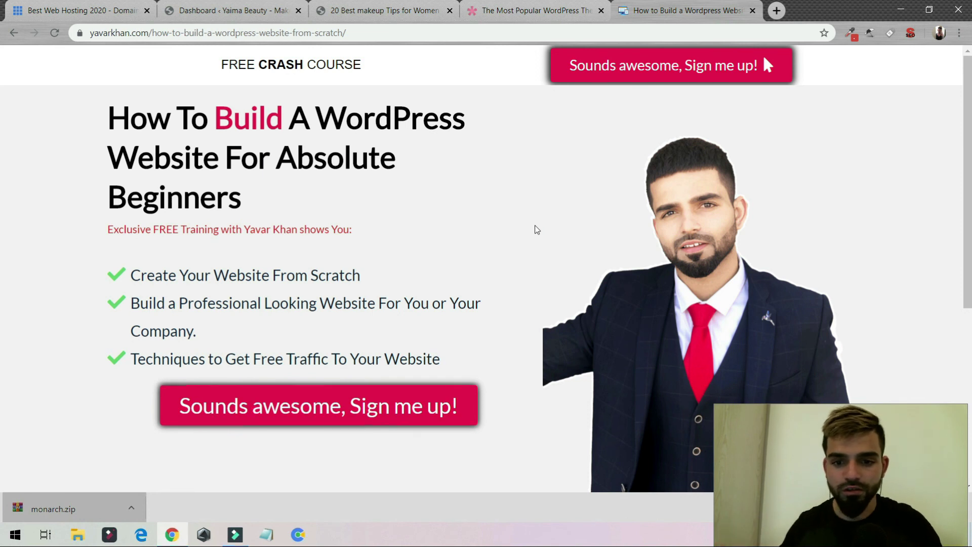
pyautogui.moveTo(236, 358); pyautogui.dragTo(433, 357)
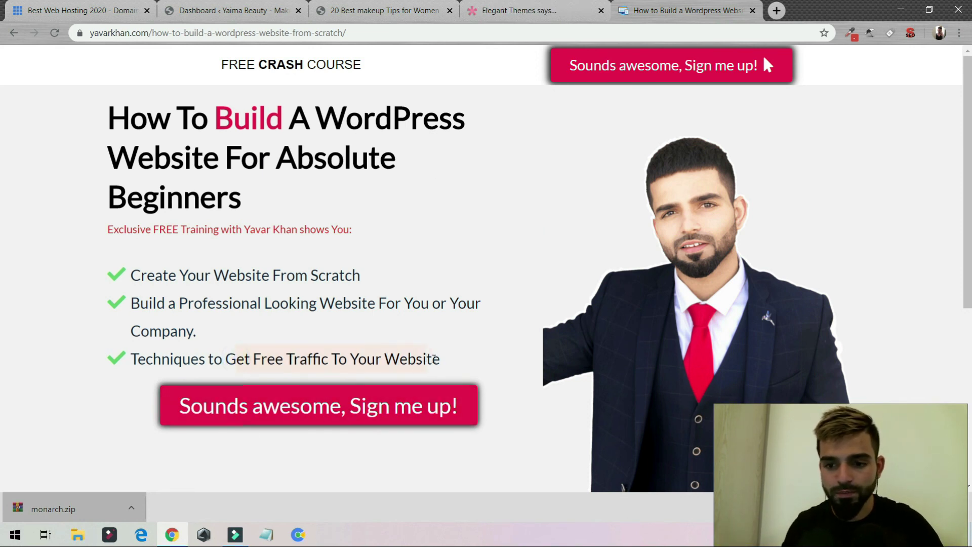